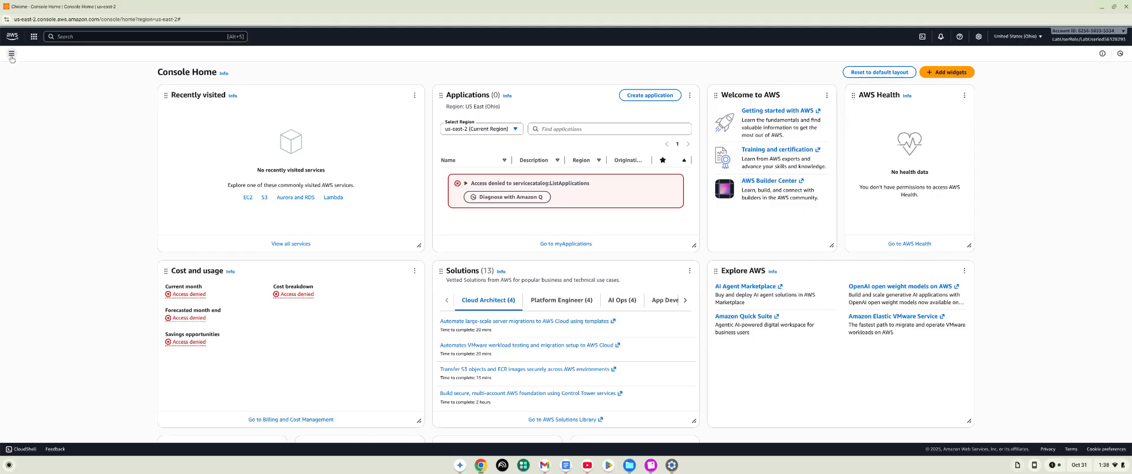
Step: Open the VPC service from the full list of AWS services
click(12, 53)
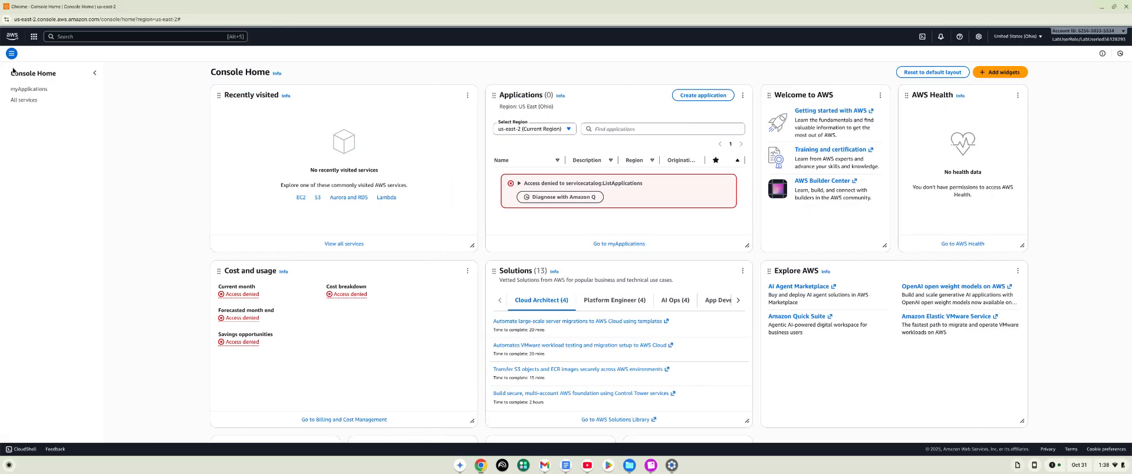
click(24, 101)
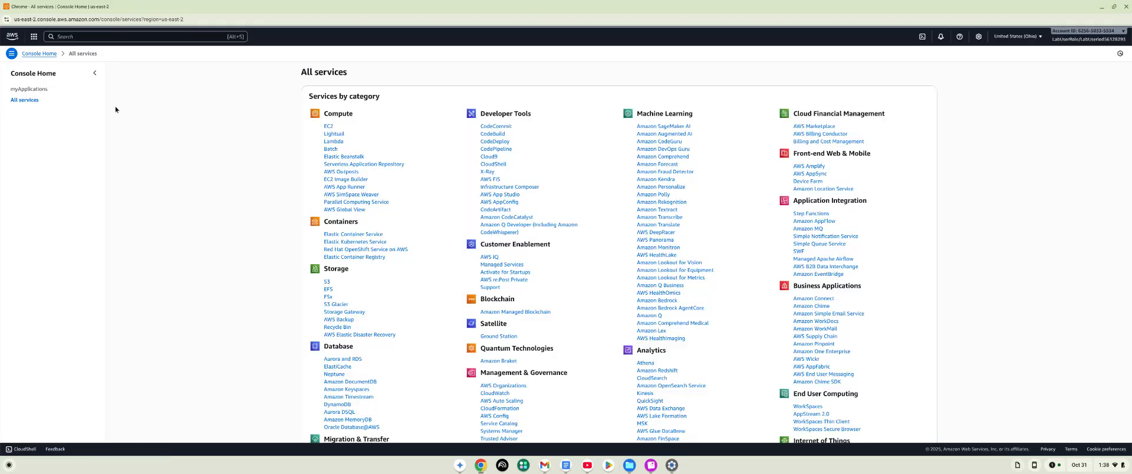
scroll(350, 265, down, 5)
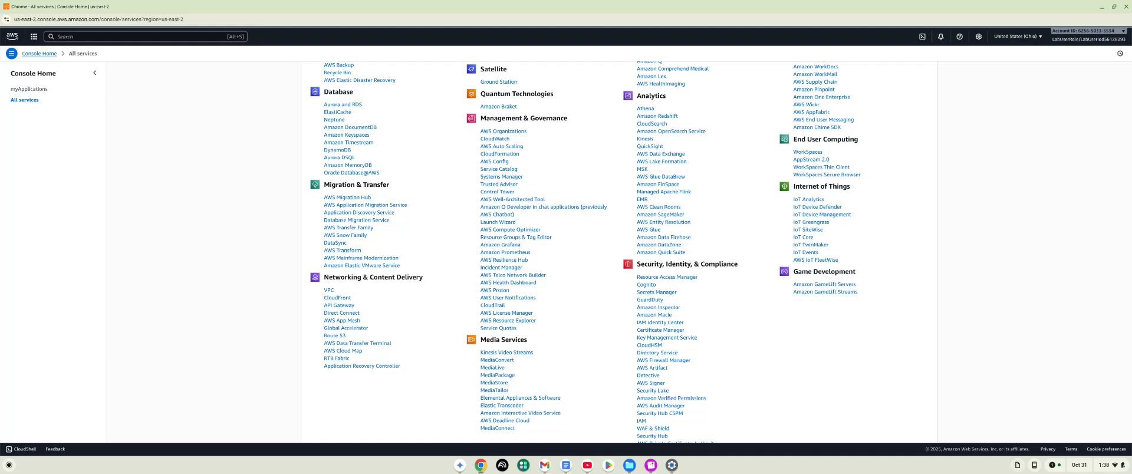
click(329, 290)
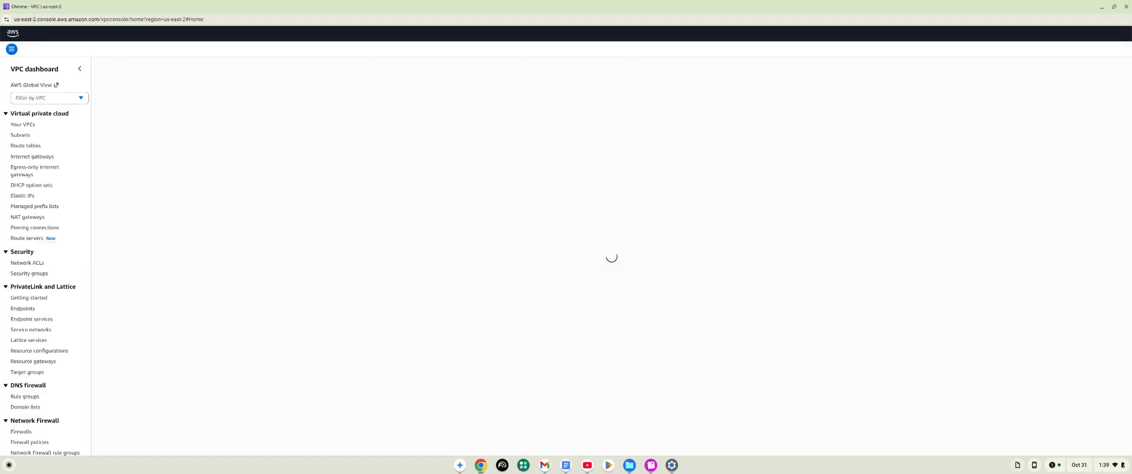
Step: Go to the VPC security groups and start creating a new security group
scroll(38, 260, down, 1)
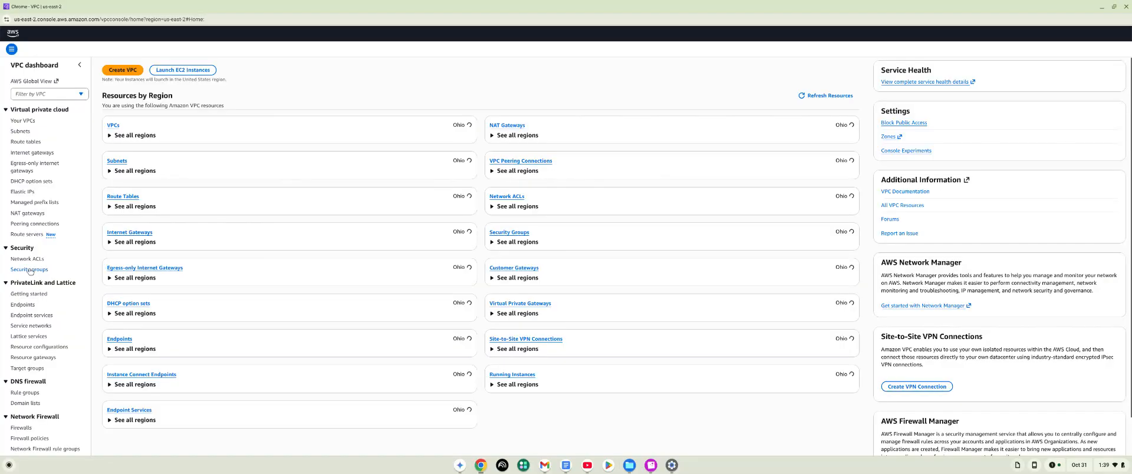
click(28, 270)
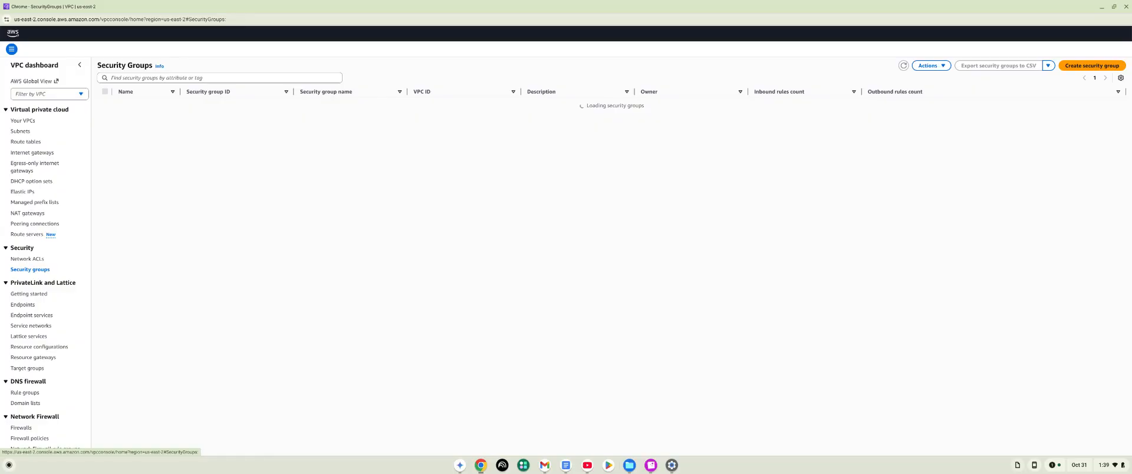
click(1076, 71)
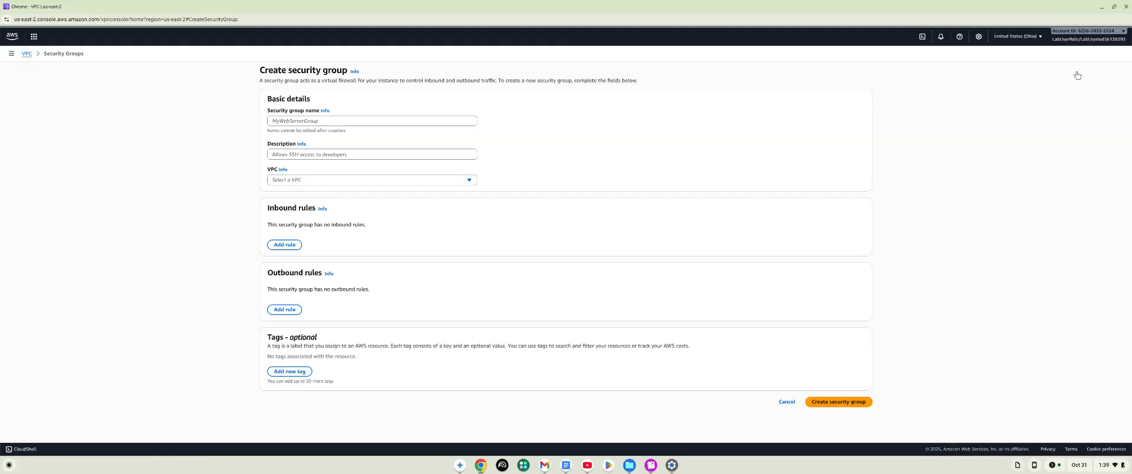
Step: Name the security group "WebServerSG-" followed by the lab user's number, and copy that suffix, including the hyphen
click(400, 120)
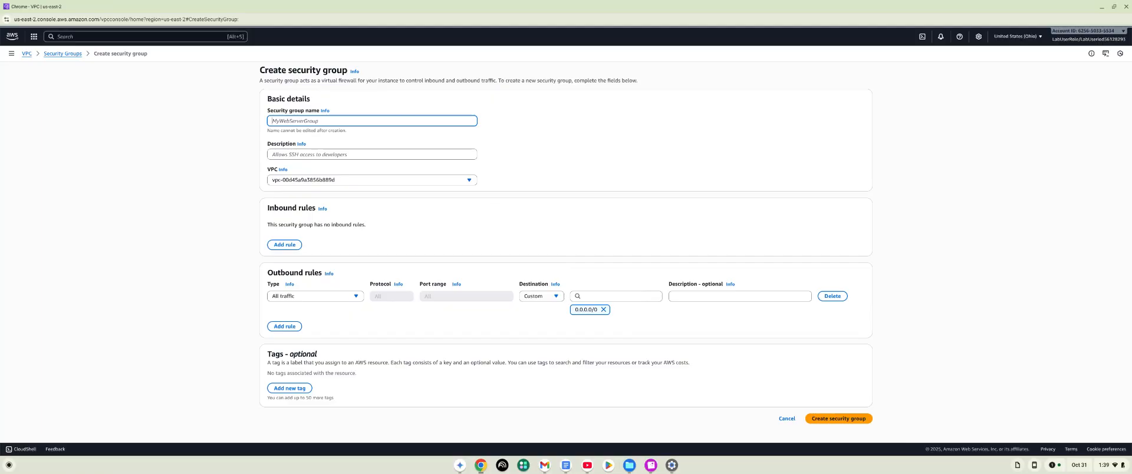
text(WebServerSG-)
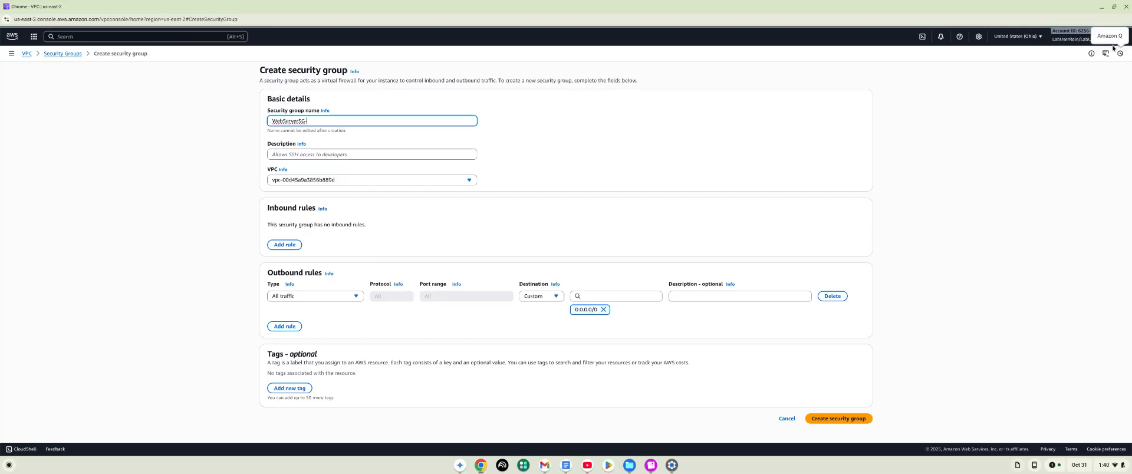
click(1070, 98)
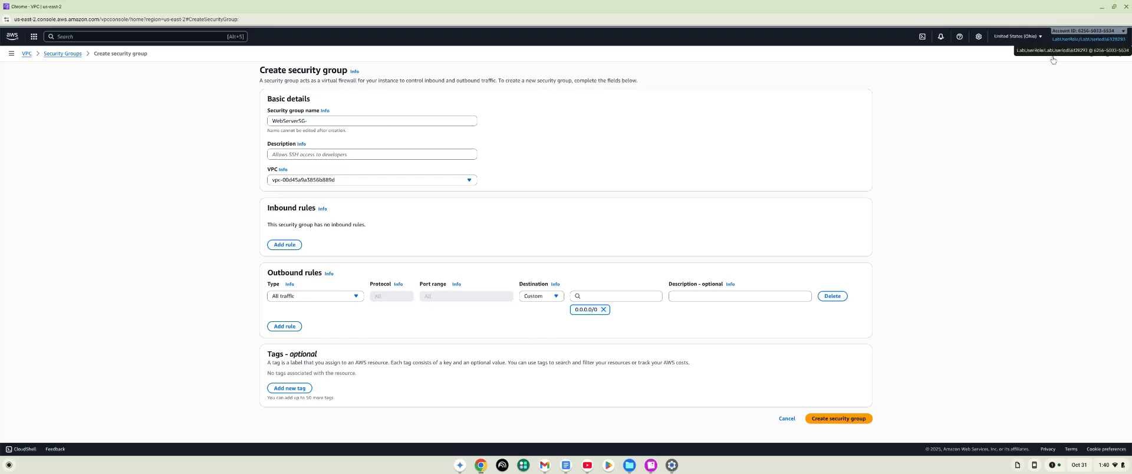
click(346, 121)
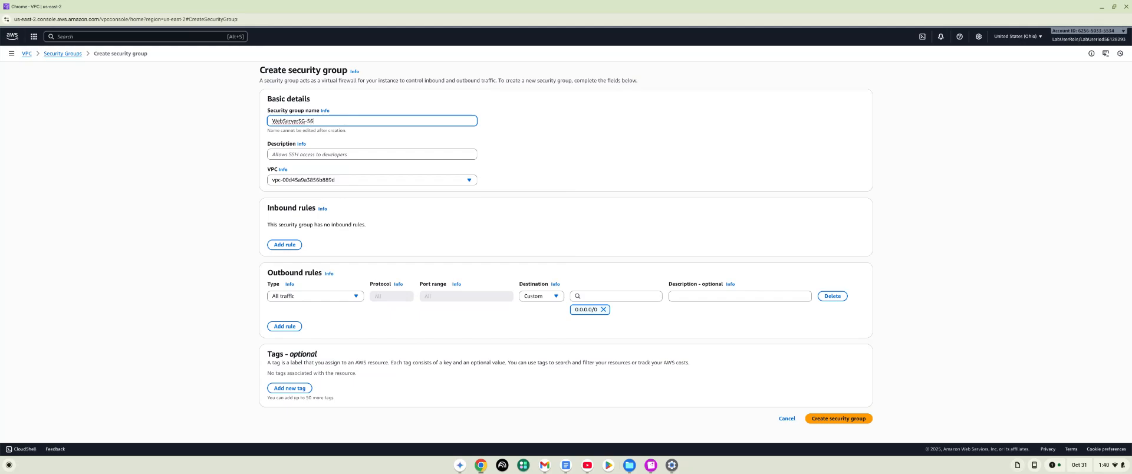
text(56128293)
drag(333, 121, 307, 123)
right_click(307, 123)
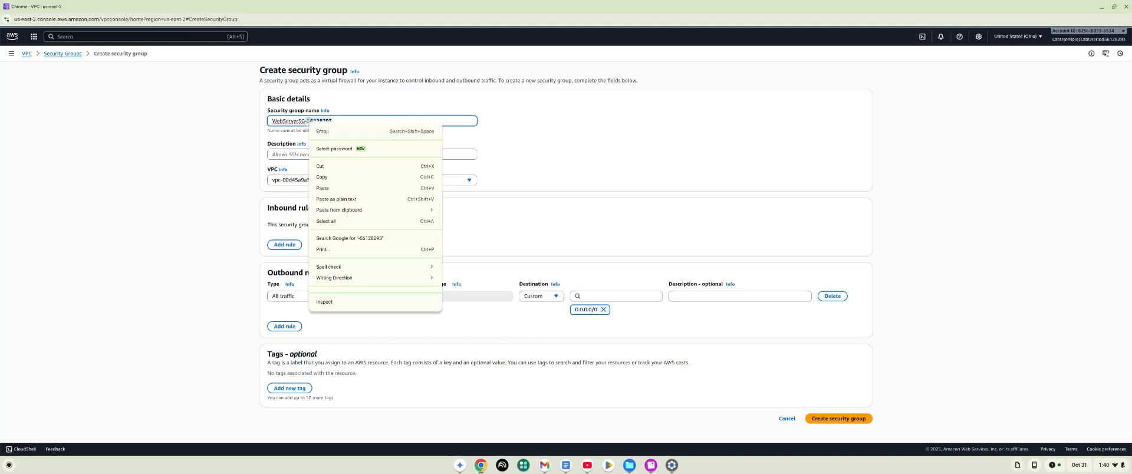
click(319, 176)
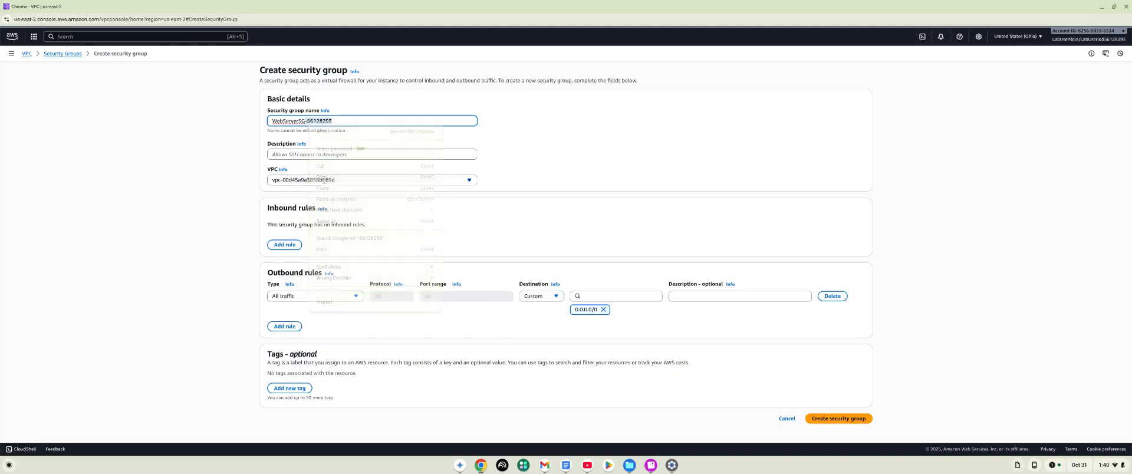
Step: Describe the security group as "Security group for web server" and assign it to Lab VPC A
click(335, 154)
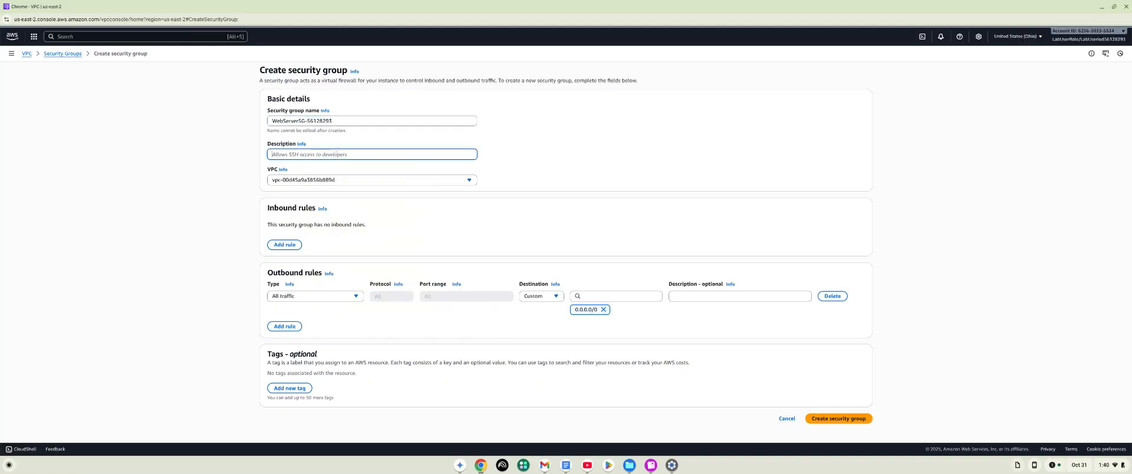
text(S)
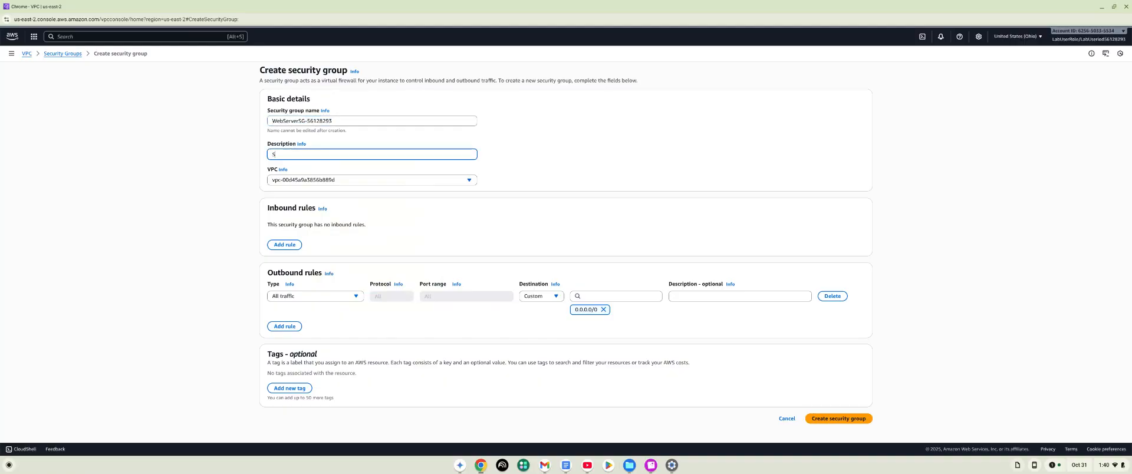
text(ecurity group for web server)
click(347, 181)
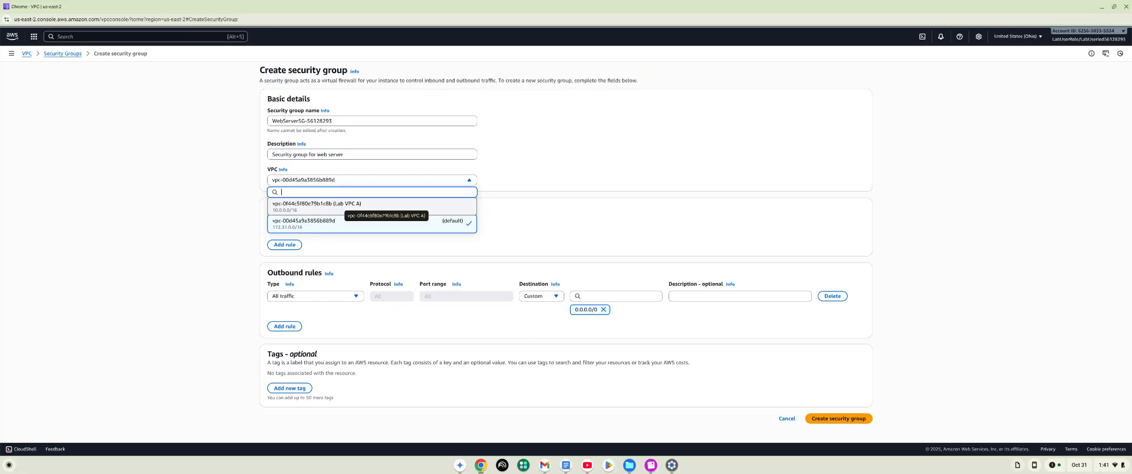
click(341, 205)
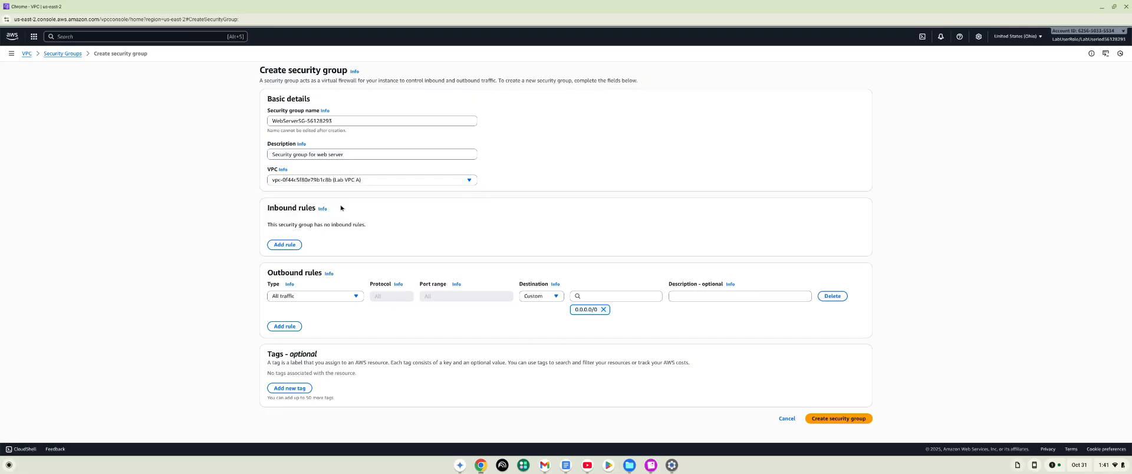
Step: Add an inbound rule allowing HTTP traffic from Anywhere-IPv4
click(293, 245)
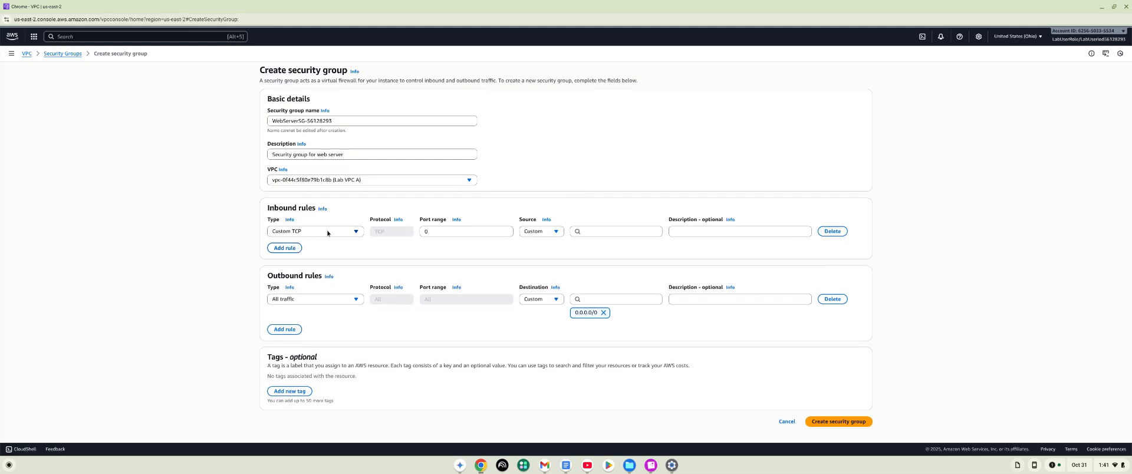
click(332, 234)
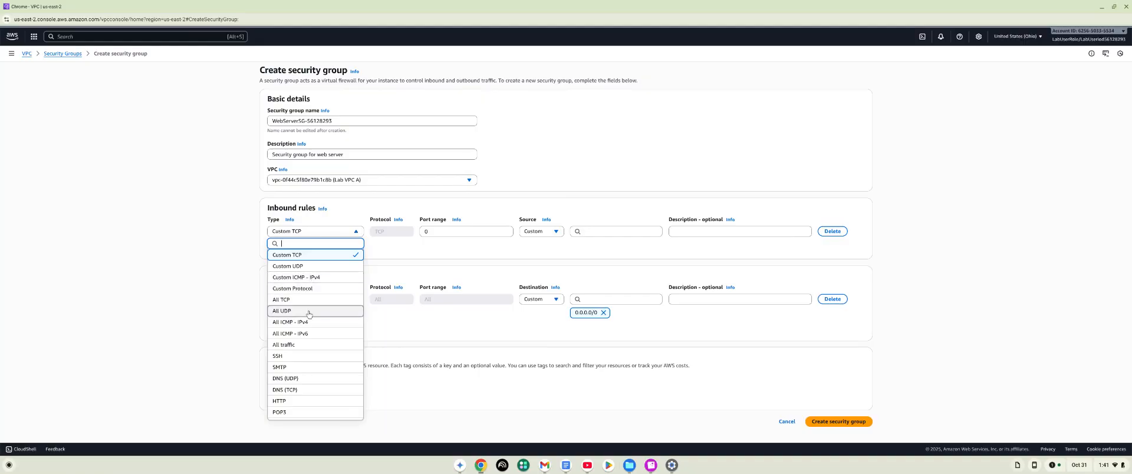
click(283, 402)
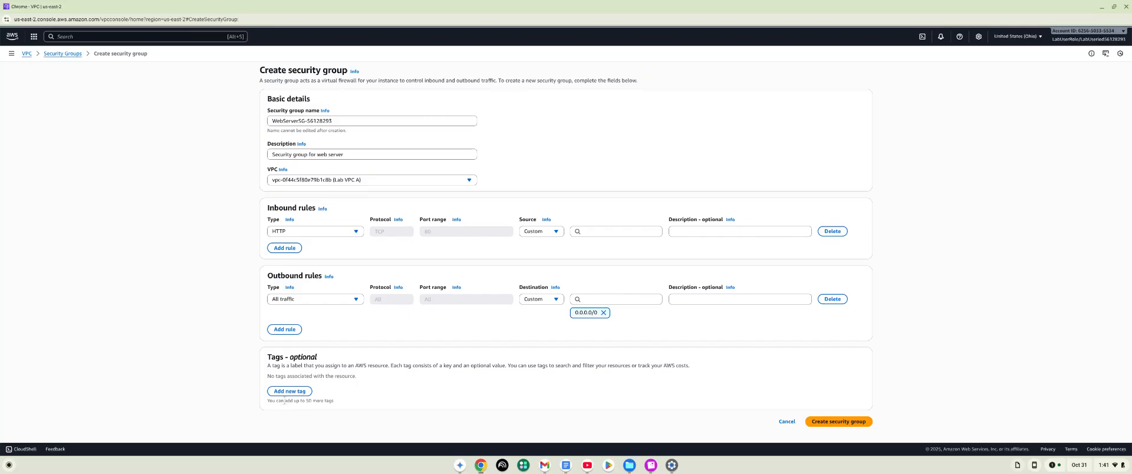
click(548, 234)
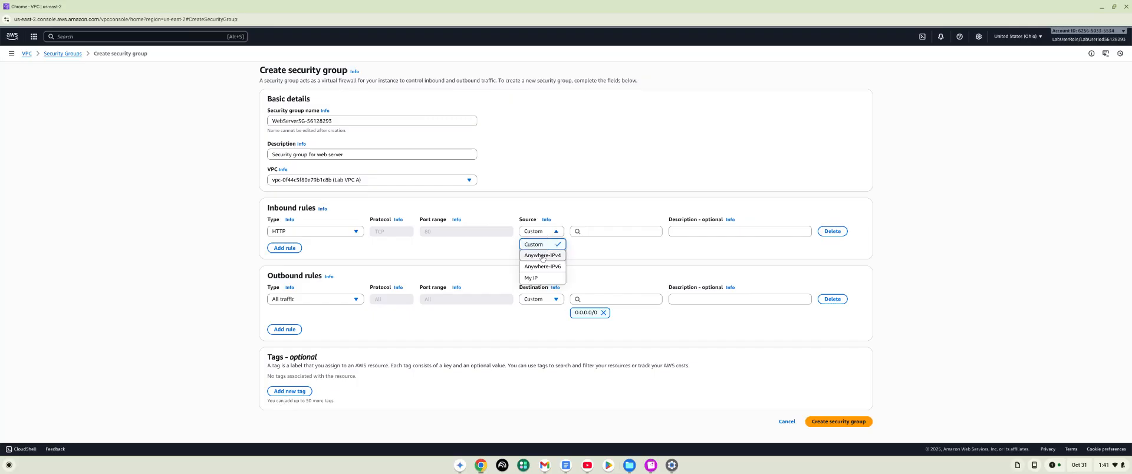
click(542, 256)
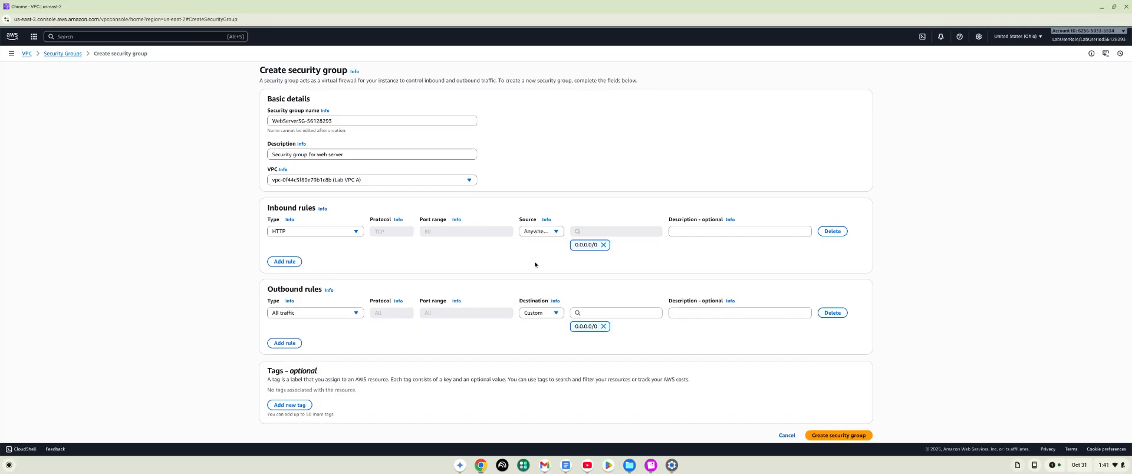
Step: Add a second inbound rule allowing HTTPS traffic from Anywhere-IPv4
click(295, 262)
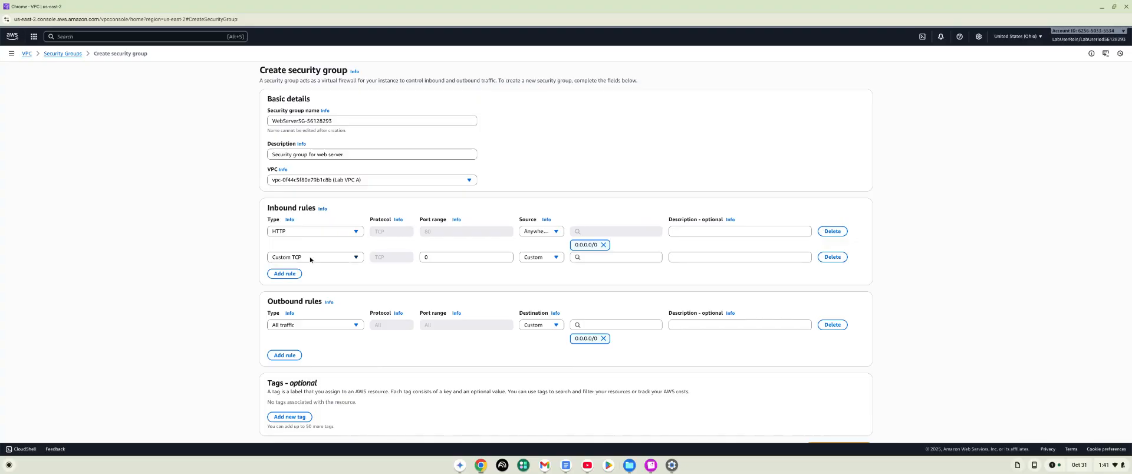
click(312, 258)
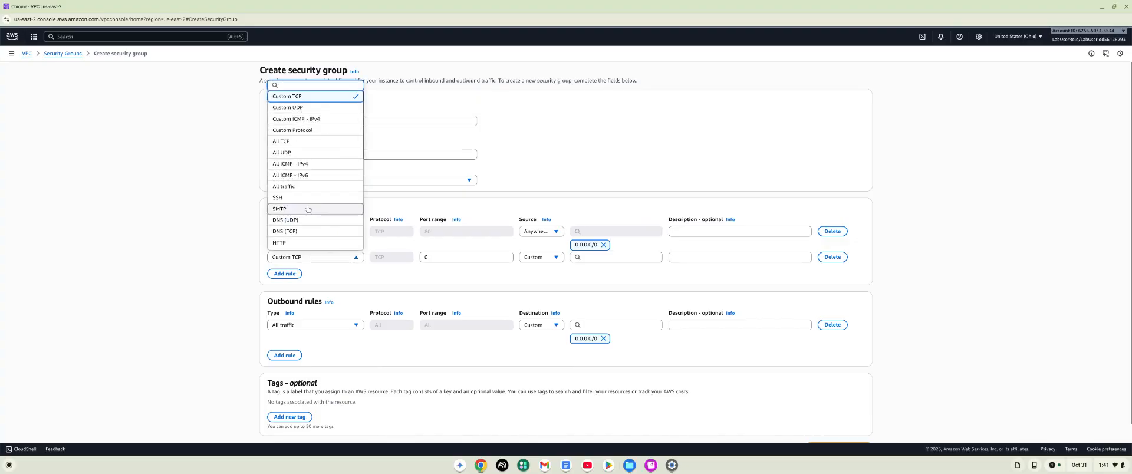
scroll(306, 213, down, 1)
scroll(306, 213, down, 1)
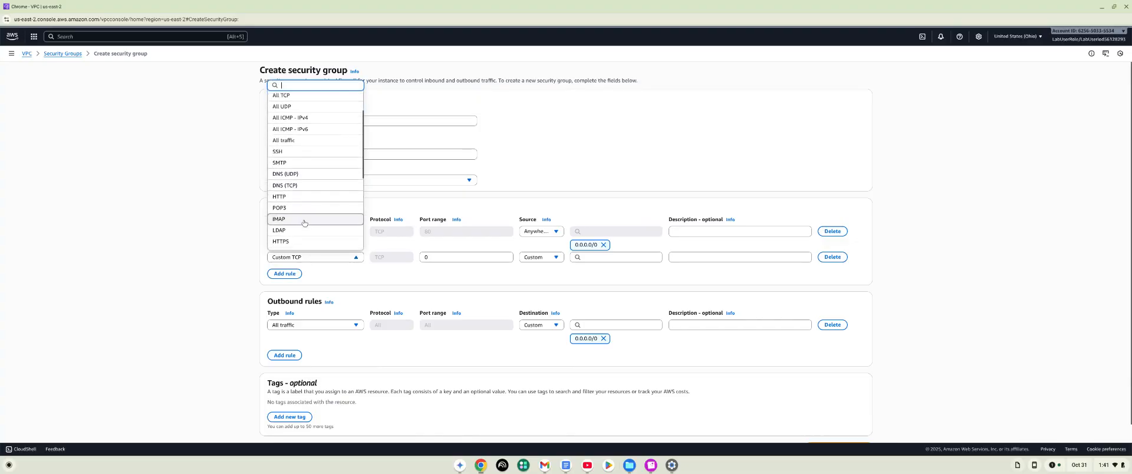
click(294, 240)
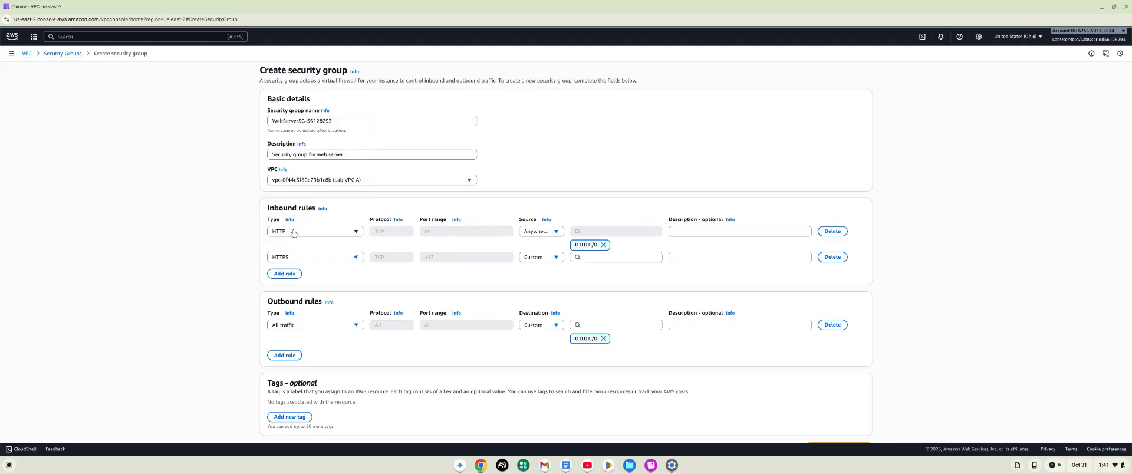
click(551, 258)
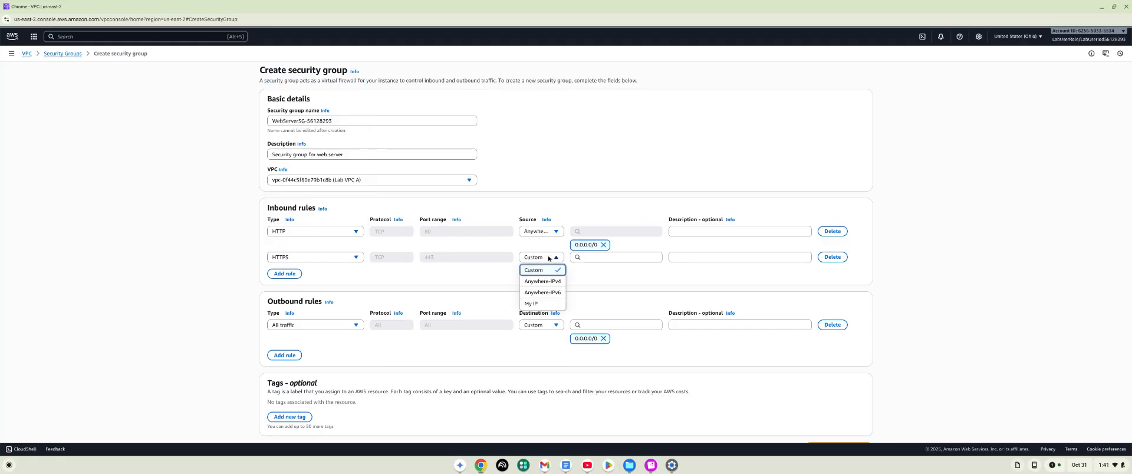
click(543, 282)
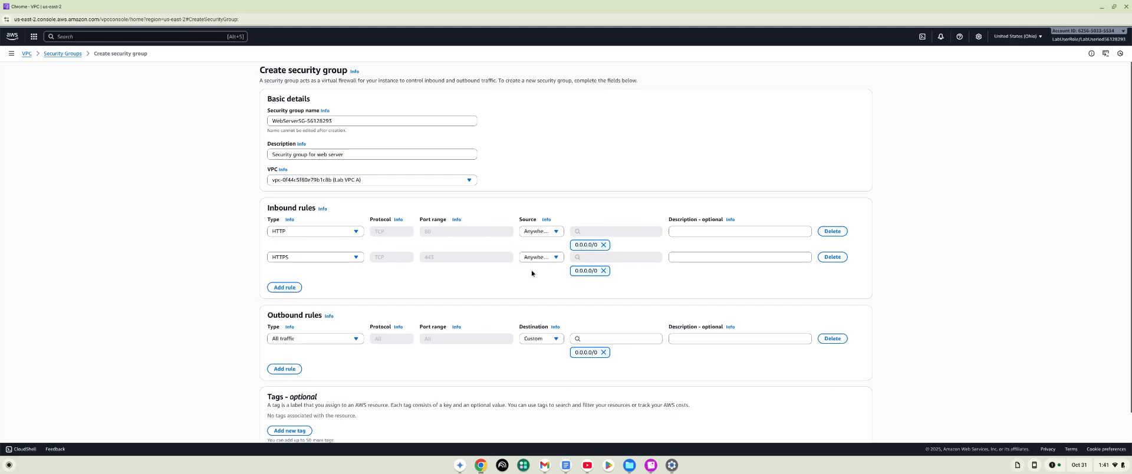
Step: Add a third inbound rule allowing SSH traffic from Anywhere-IPv4
click(285, 287)
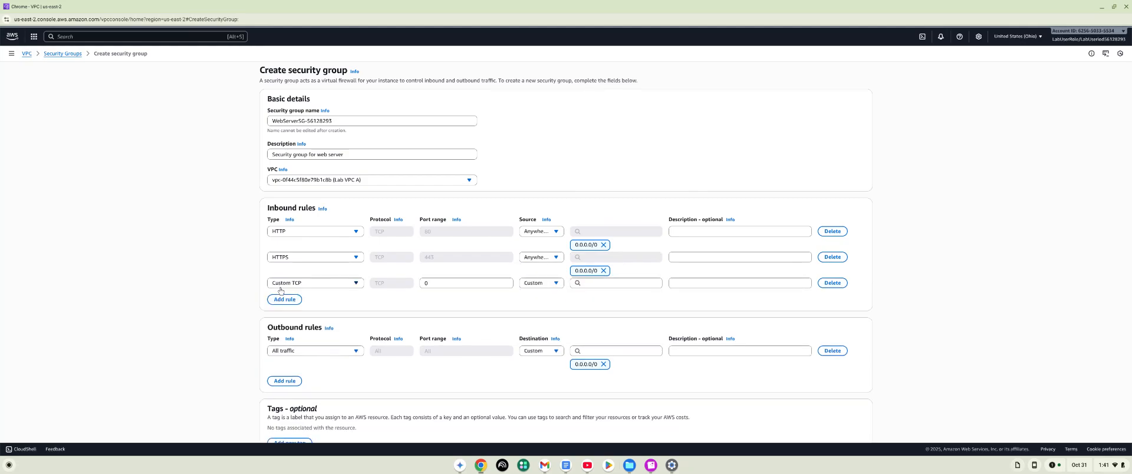
click(286, 284)
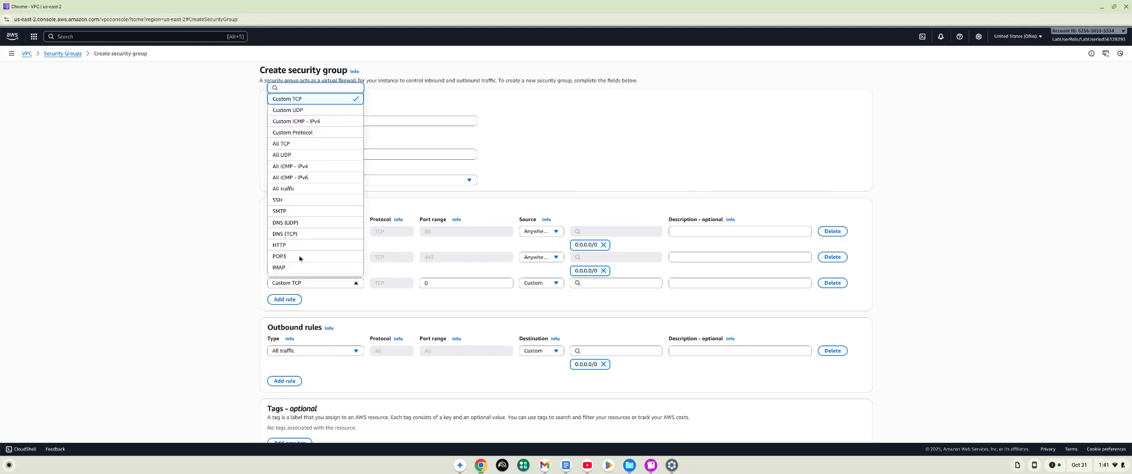
click(284, 200)
click(543, 283)
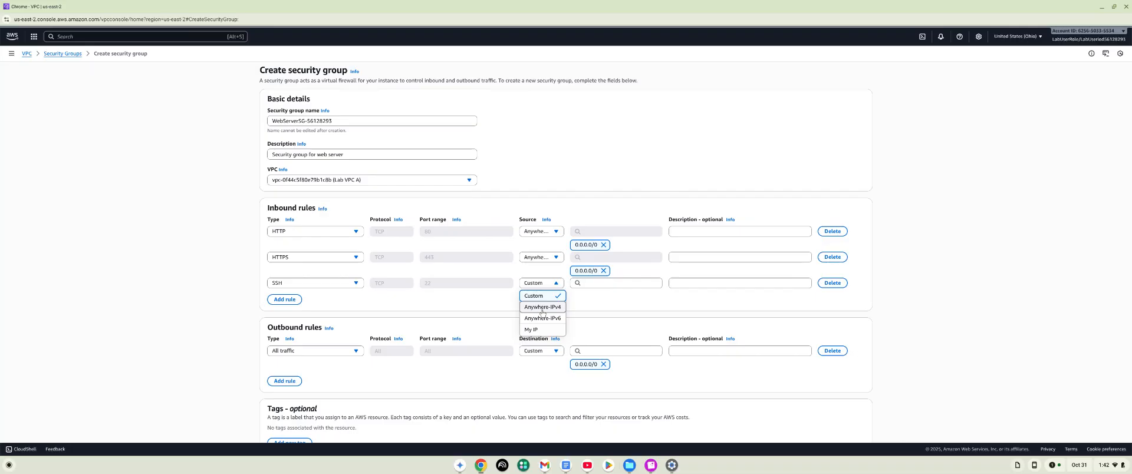
click(542, 307)
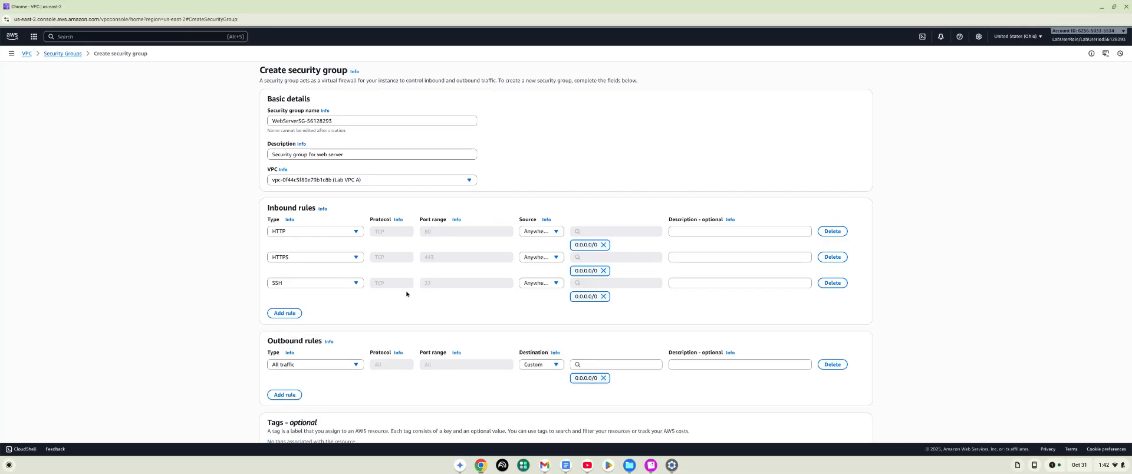
Step: Create the web server security group, keeping the default outbound rule and adding no tags
scroll(407, 295, down, 1)
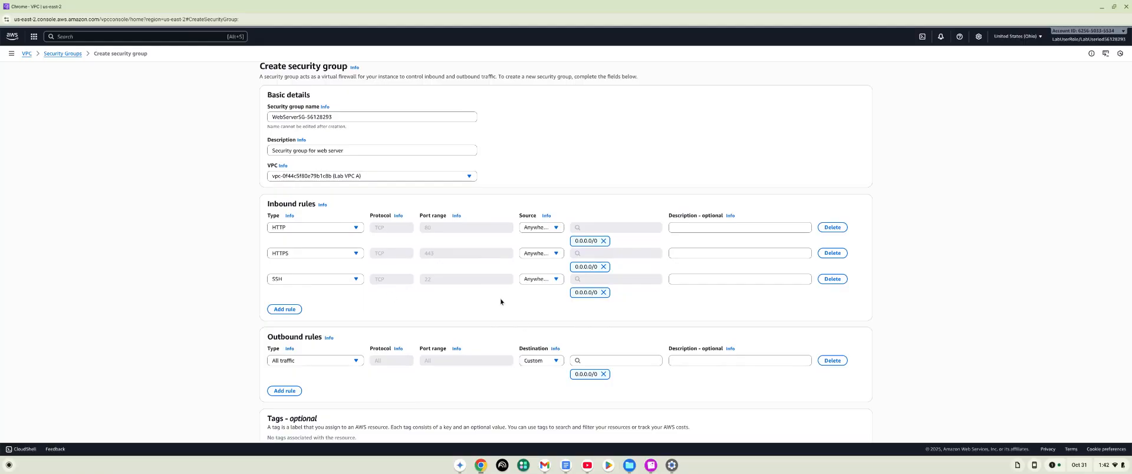
scroll(925, 236, down, 2)
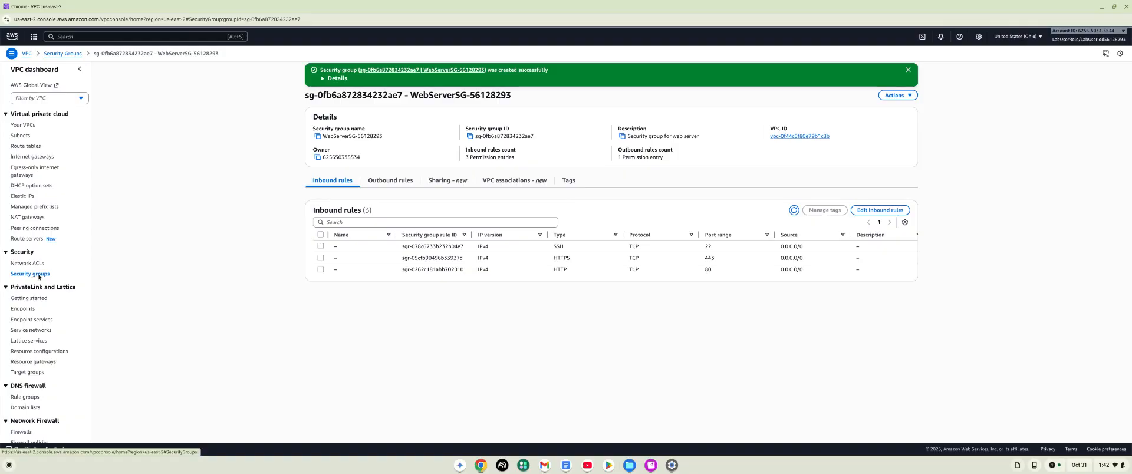
scroll(28, 279, down, 1)
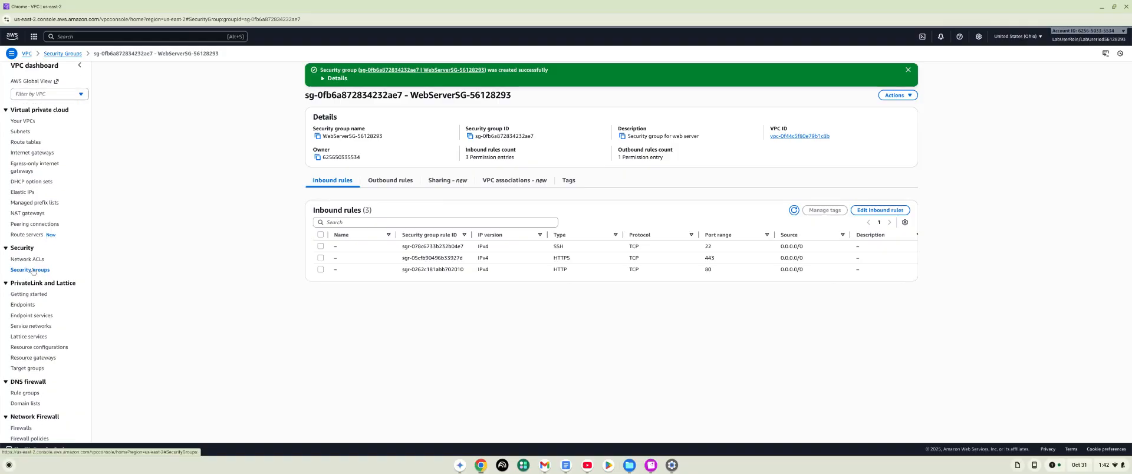
Step: From the security groups list, start a new security group and name it AppServerSG-56128293
click(33, 271)
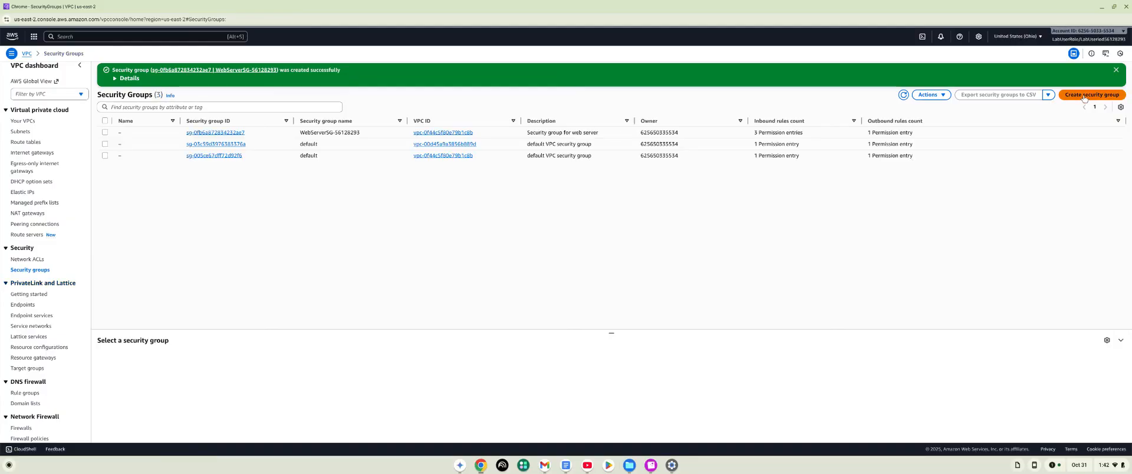
click(1084, 97)
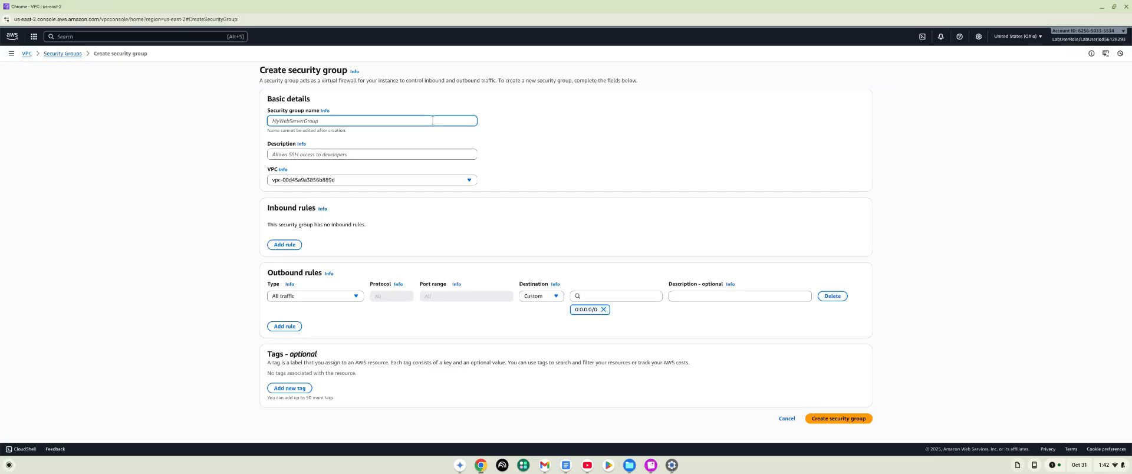
text(AppServerSG-56128293)
Step: Set the description to "Security group for app server" and choose Lab VPC A as the group's VPC
click(428, 155)
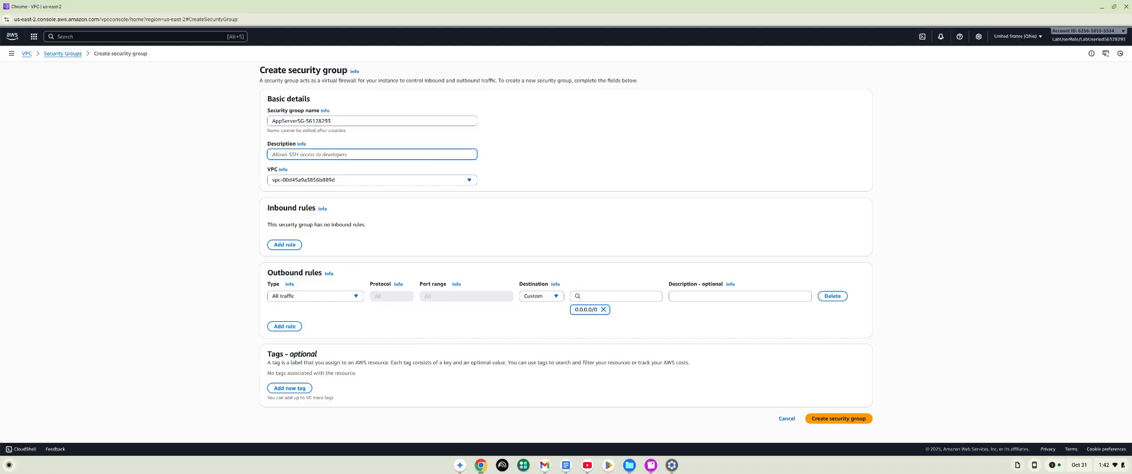
text(A)
key(BackSpace)
key(BackSpace)
key(BackSpace)
text(Security group for app searver)
key(BackSpace)
key(BackSpace)
key(BackSpace)
key(BackSpace)
text(rver)
click(416, 183)
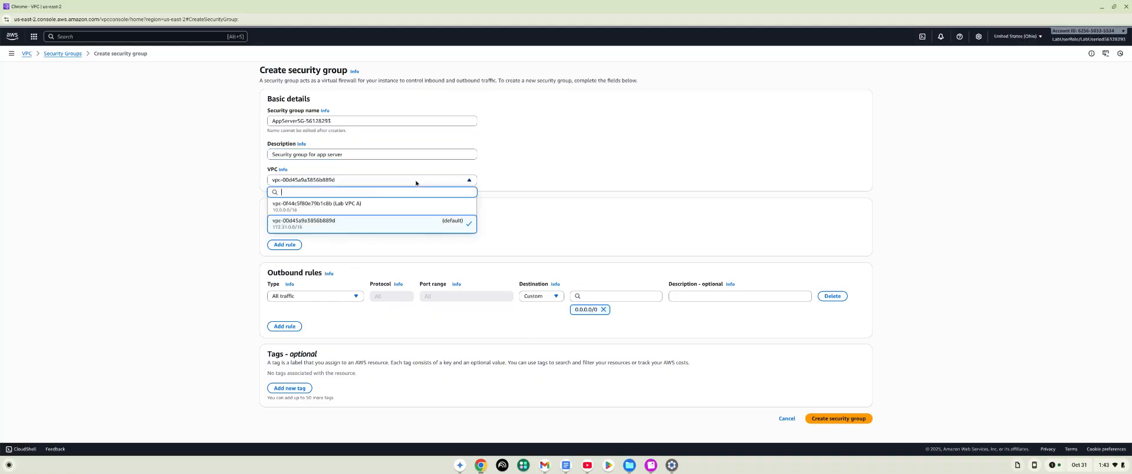
click(365, 206)
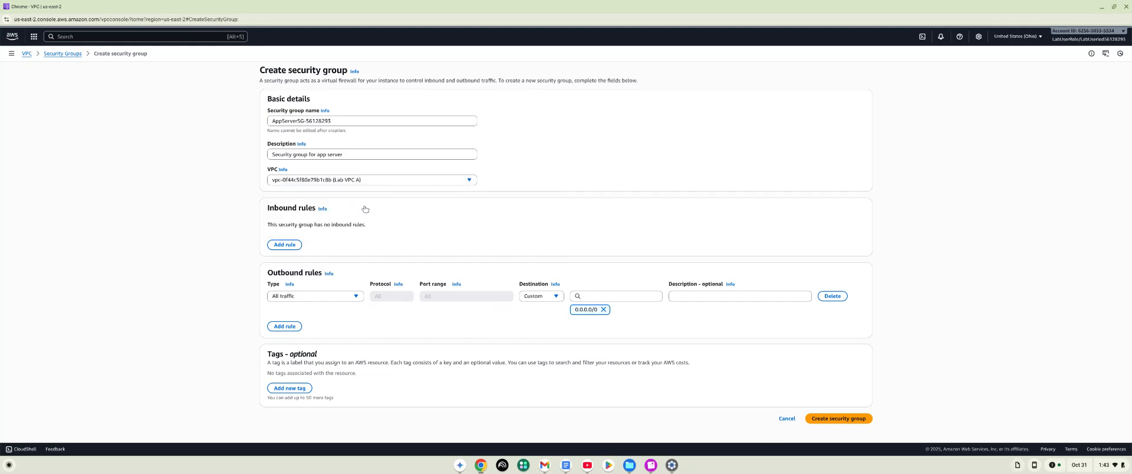
Step: Add an inbound rule allowing HTTP traffic with the WebServerSG-56128293 security group as its source
click(288, 245)
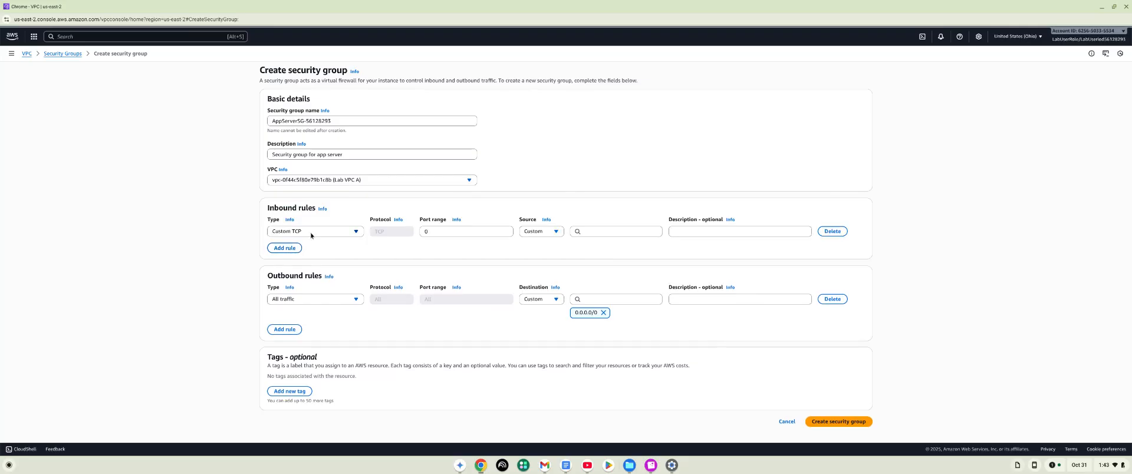
click(312, 234)
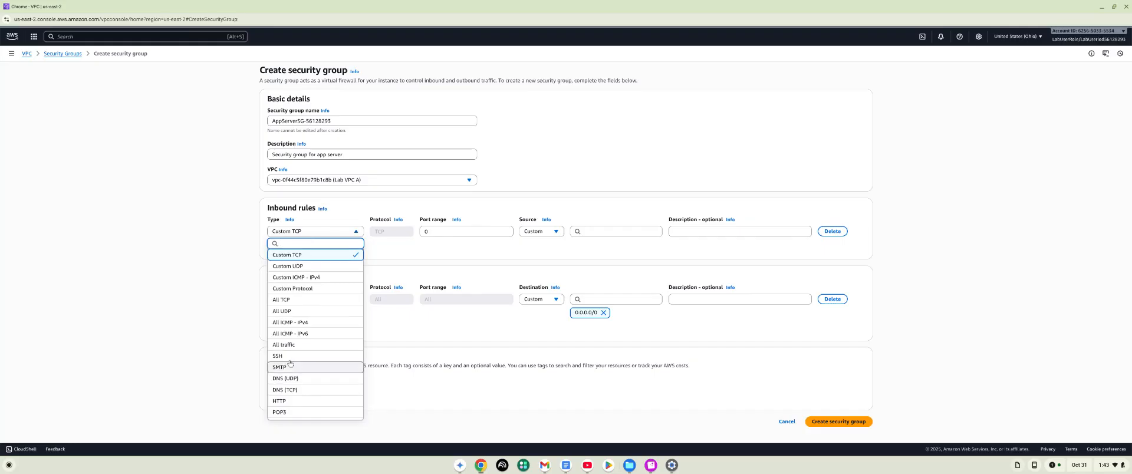
click(286, 401)
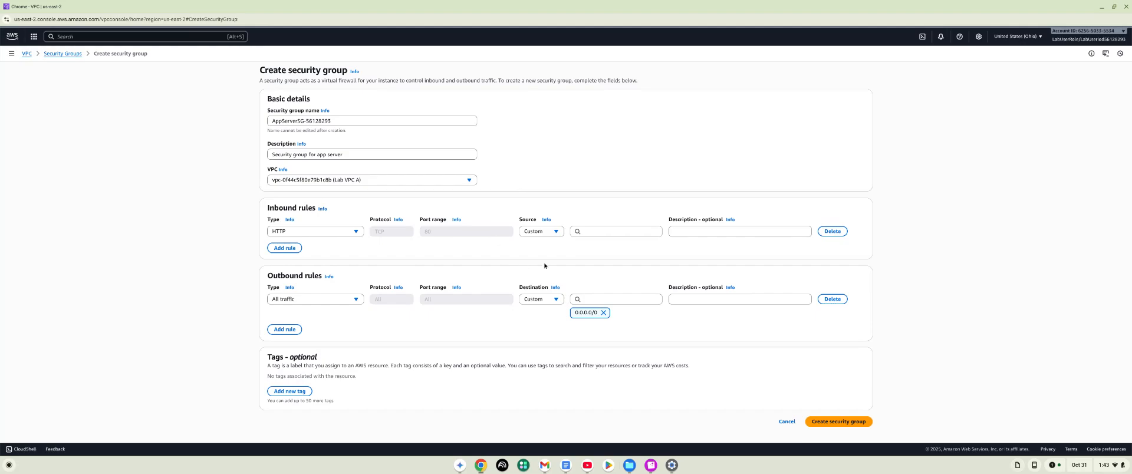
click(595, 232)
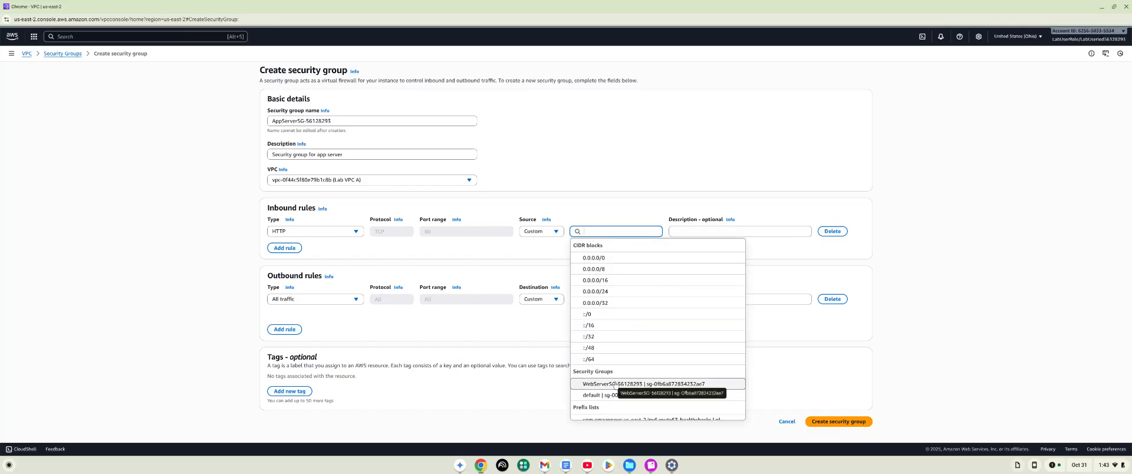
click(614, 384)
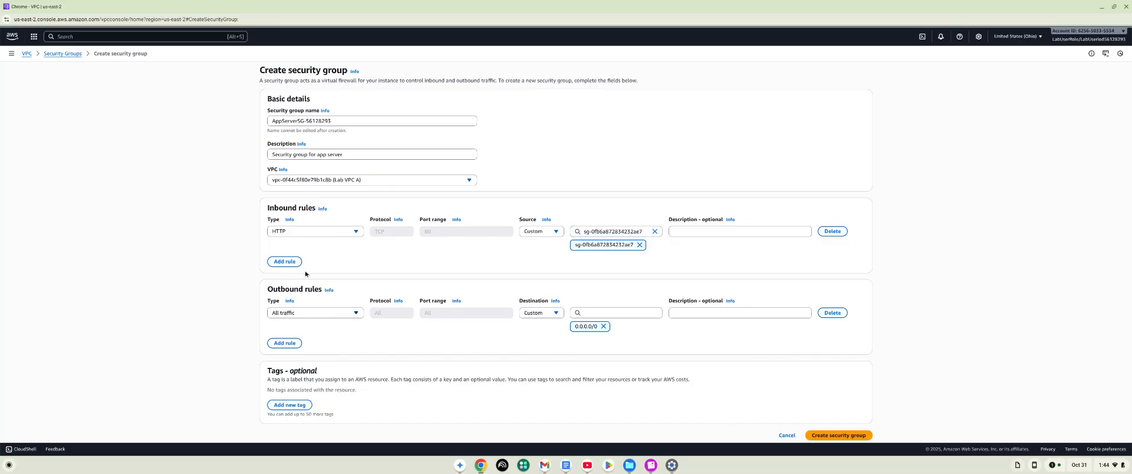
Step: Add a second inbound rule allowing HTTPS traffic from the WebServerSG-56128293 security group
click(289, 262)
click(319, 255)
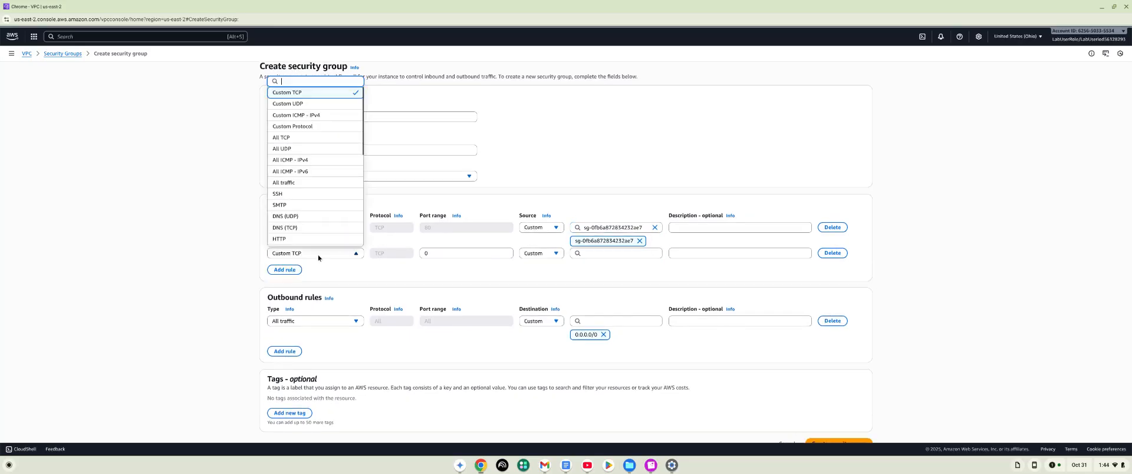
scroll(308, 233, down, 2)
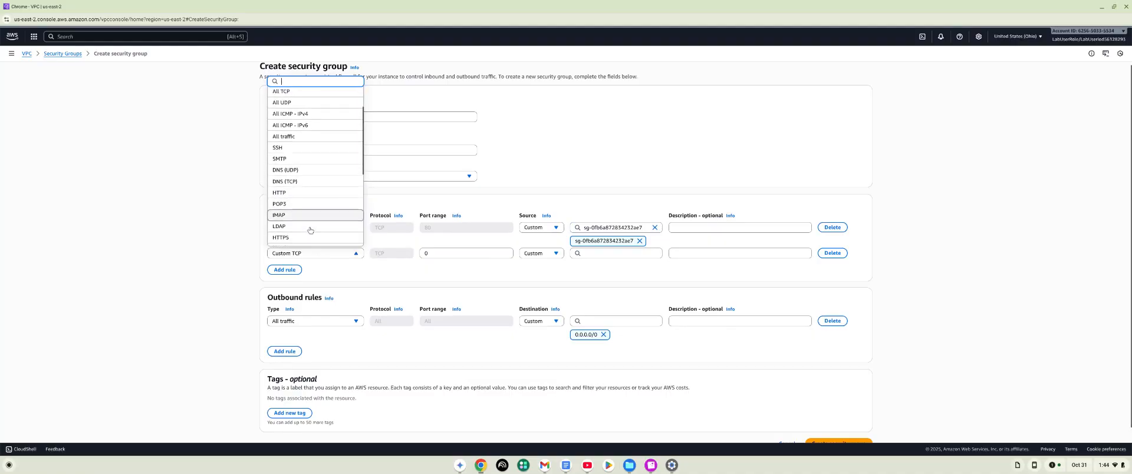
click(307, 231)
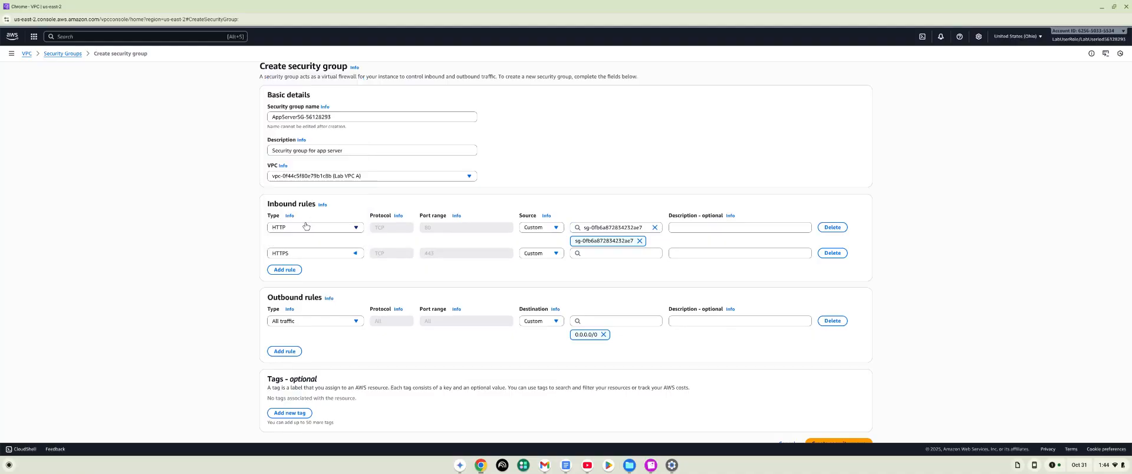
click(594, 256)
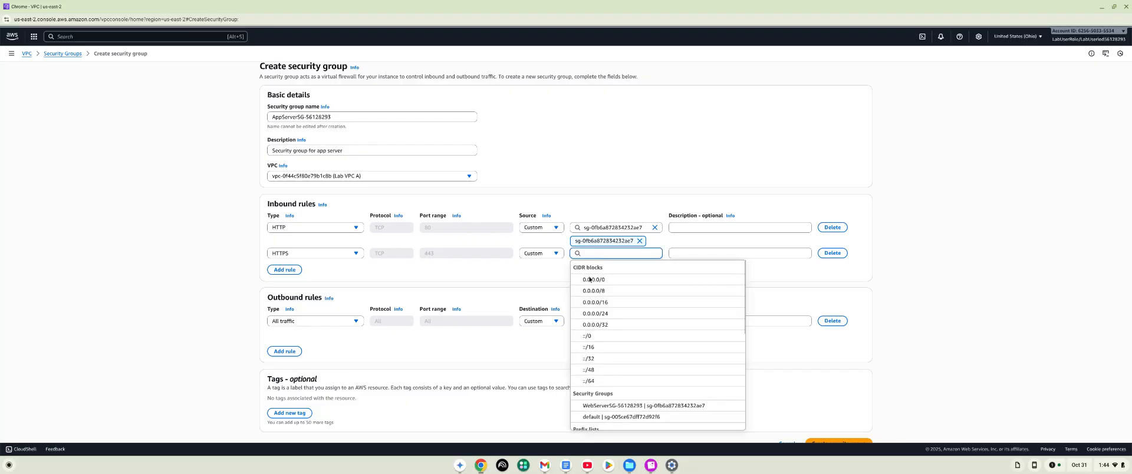
click(619, 407)
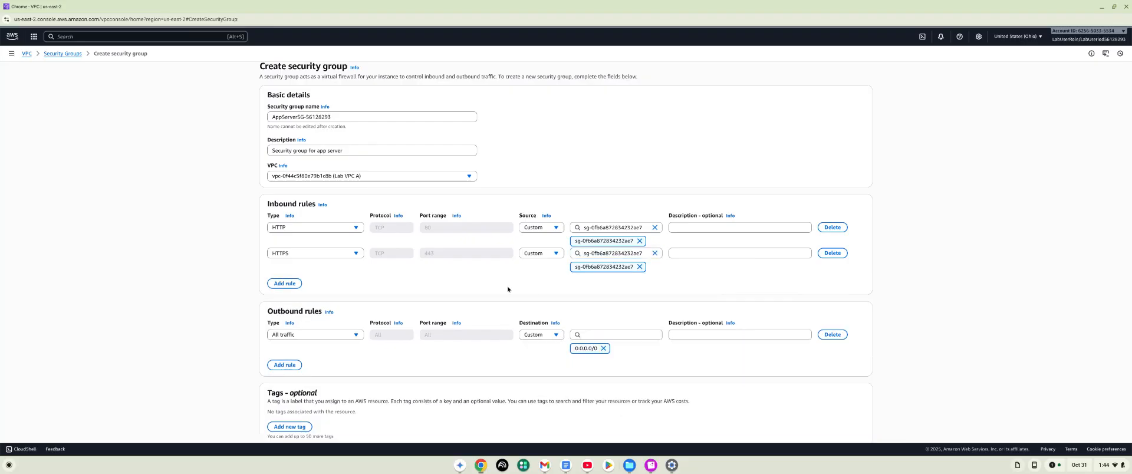
Step: Add a third inbound rule allowing SSH traffic from the WebServerSG-56128293 security group
click(295, 285)
click(317, 281)
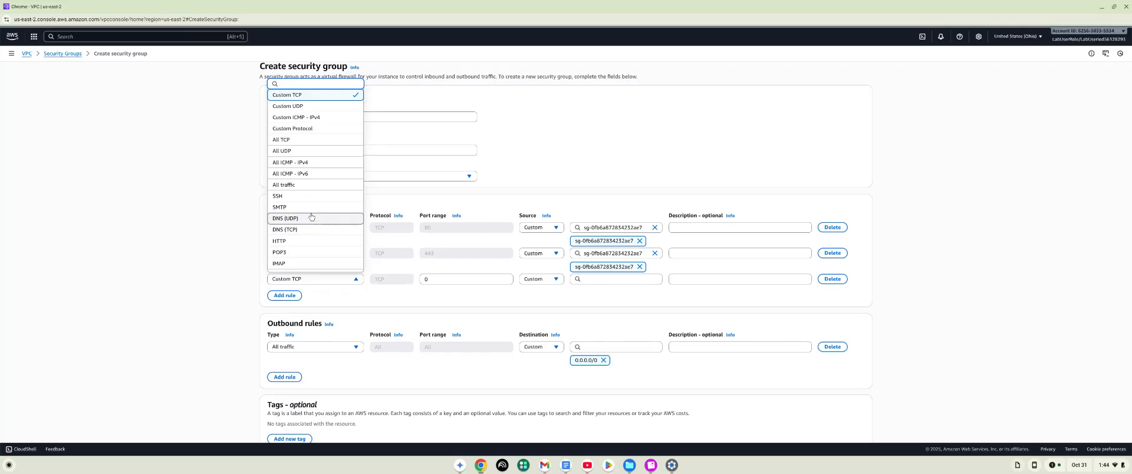
scroll(311, 217, down, 1)
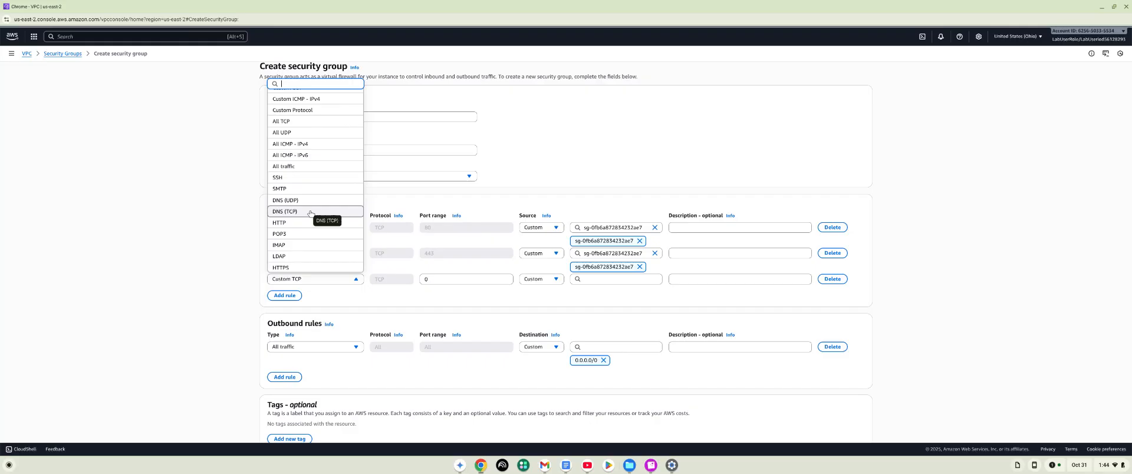
scroll(311, 213, down, 2)
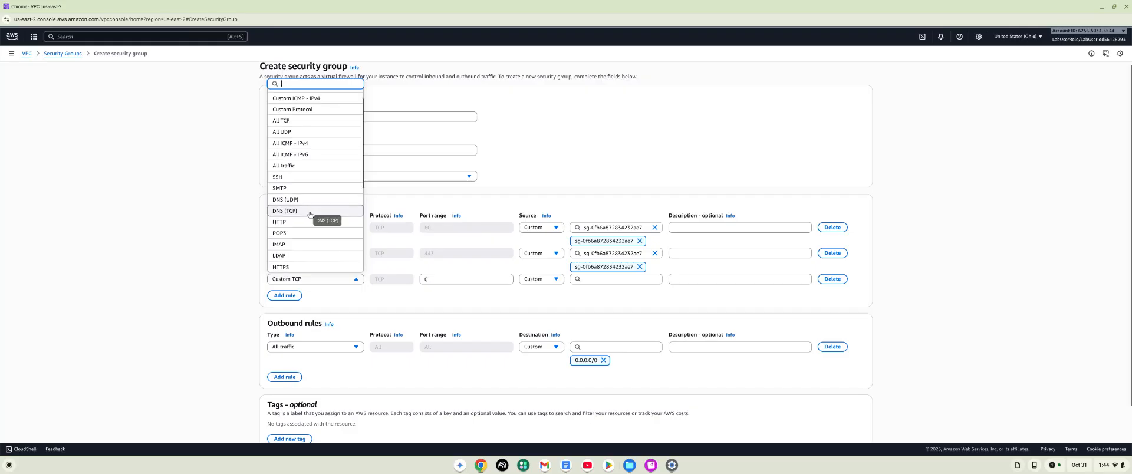
scroll(308, 218, down, 3)
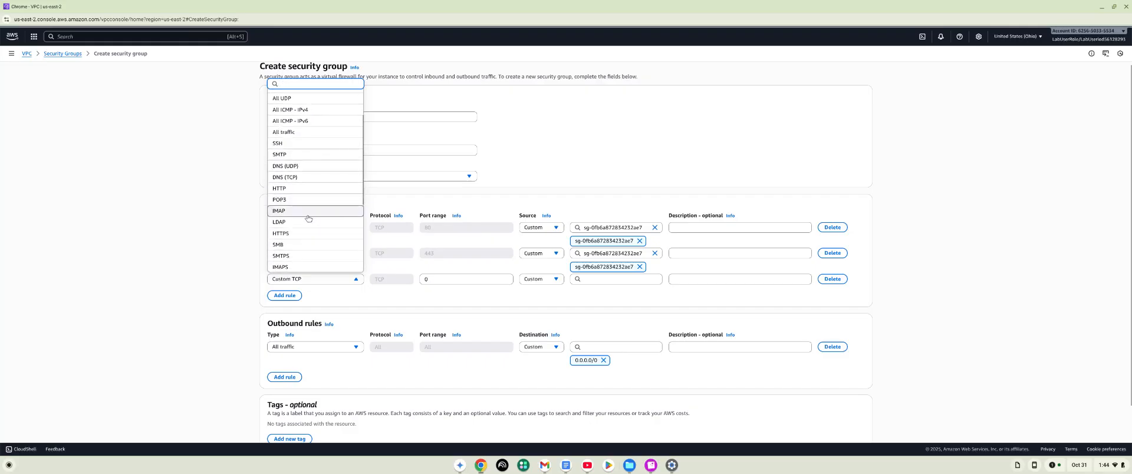
scroll(290, 215, down, 5)
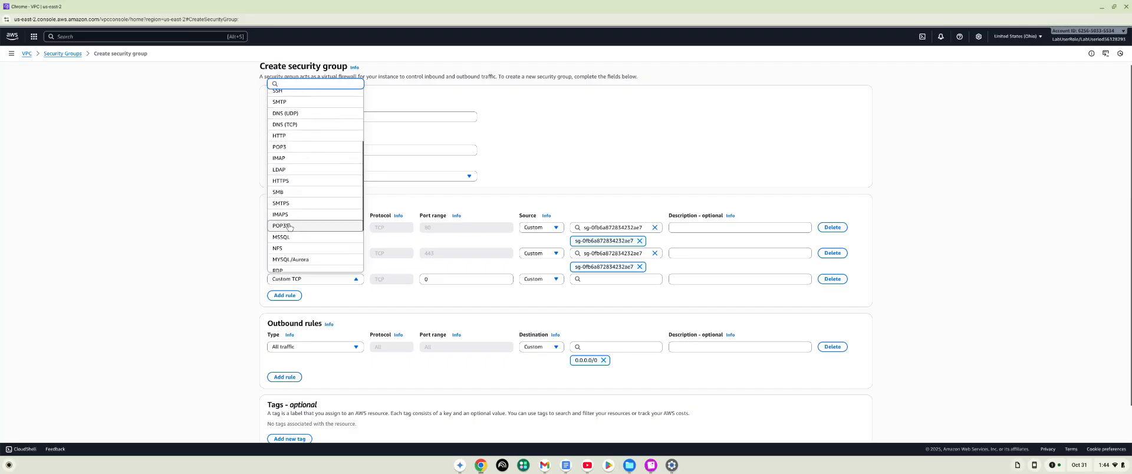
scroll(293, 226, down, 2)
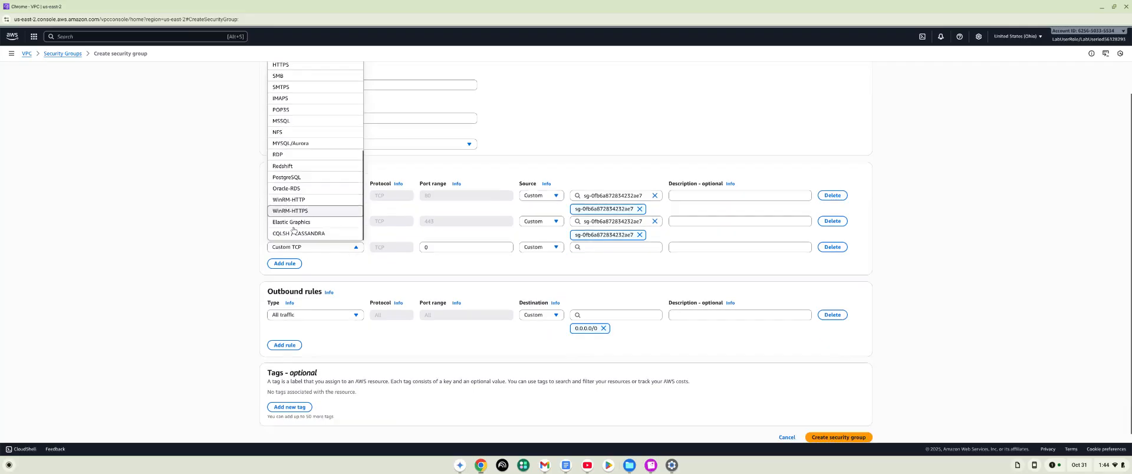
scroll(289, 183, up, 2)
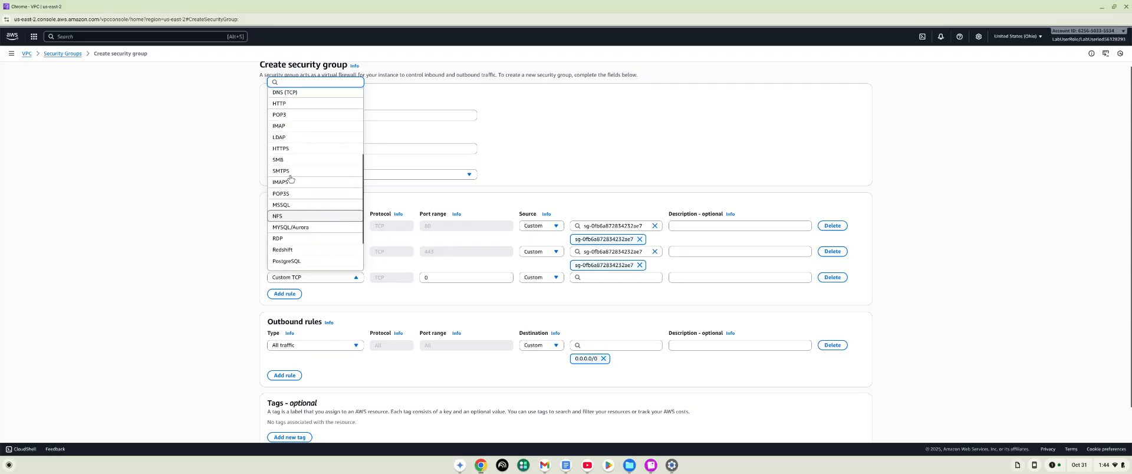
scroll(290, 179, up, 2)
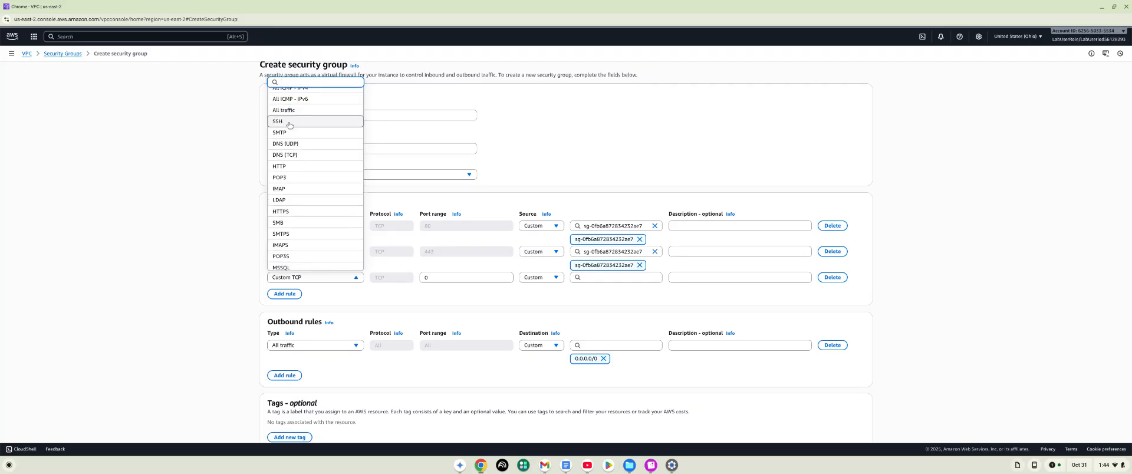
click(288, 105)
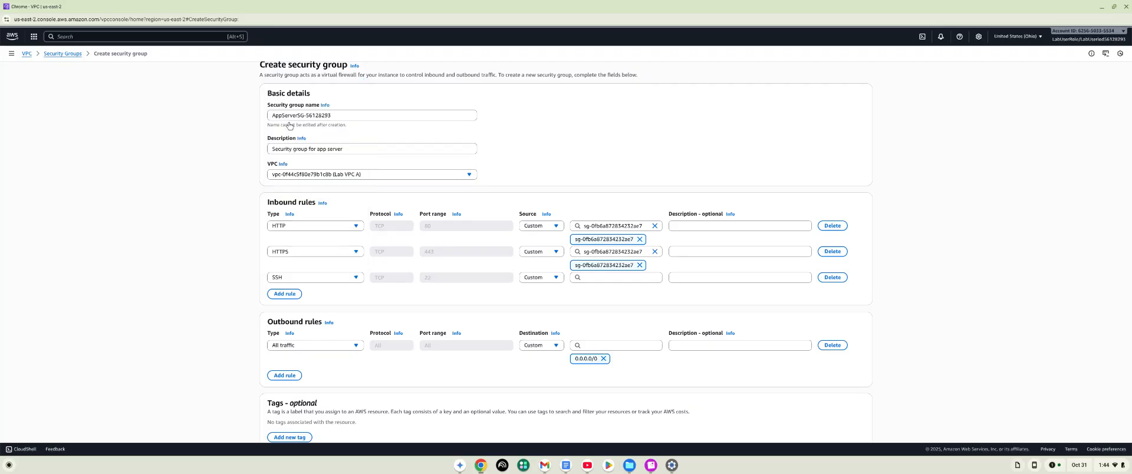
click(602, 278)
scroll(620, 386, down, 1)
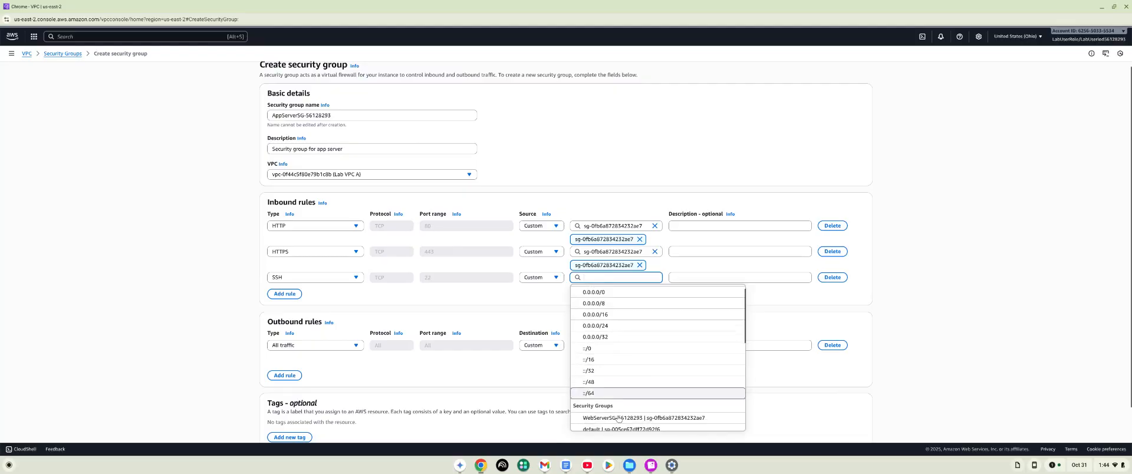
click(620, 420)
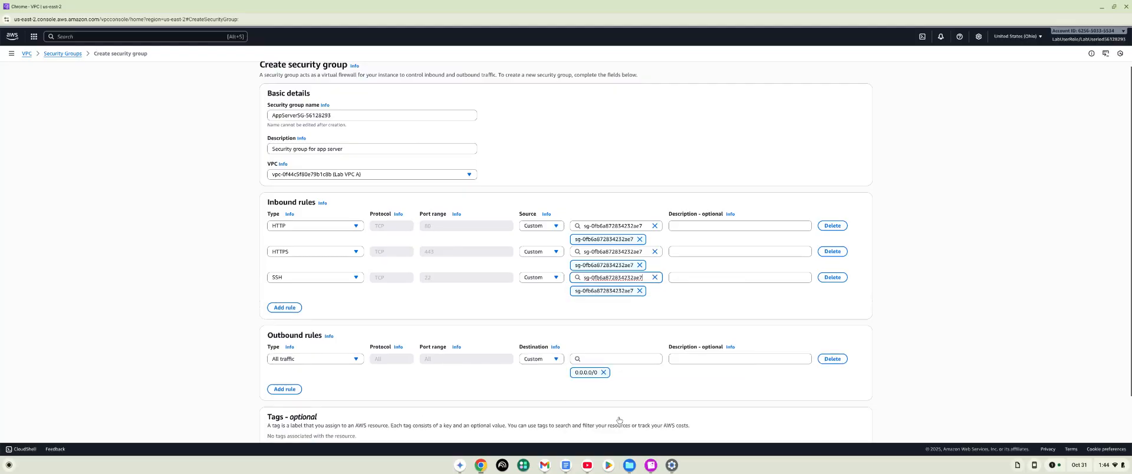
Step: Create the app server security group with the default outbound rule and no tags, and dismiss the creation notice
click(599, 311)
scroll(598, 312, down, 1)
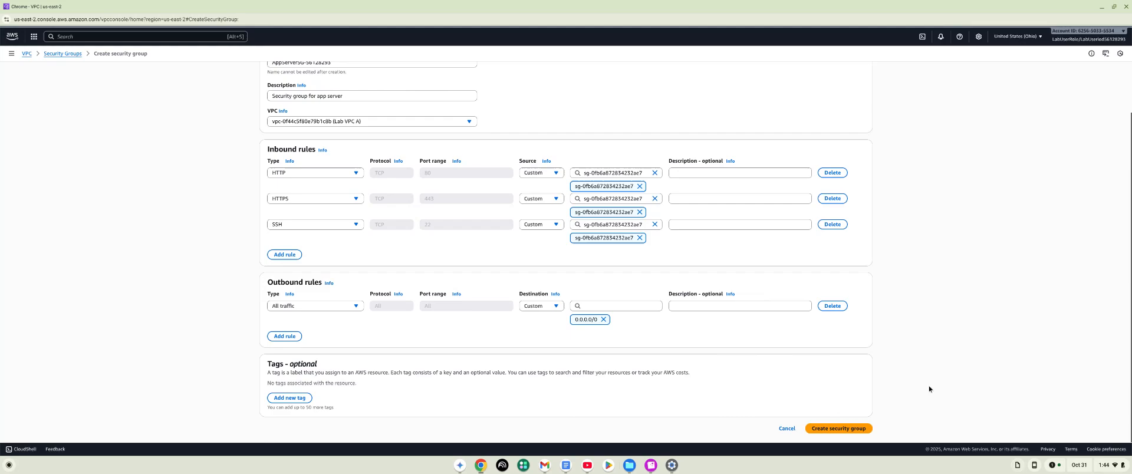
click(839, 430)
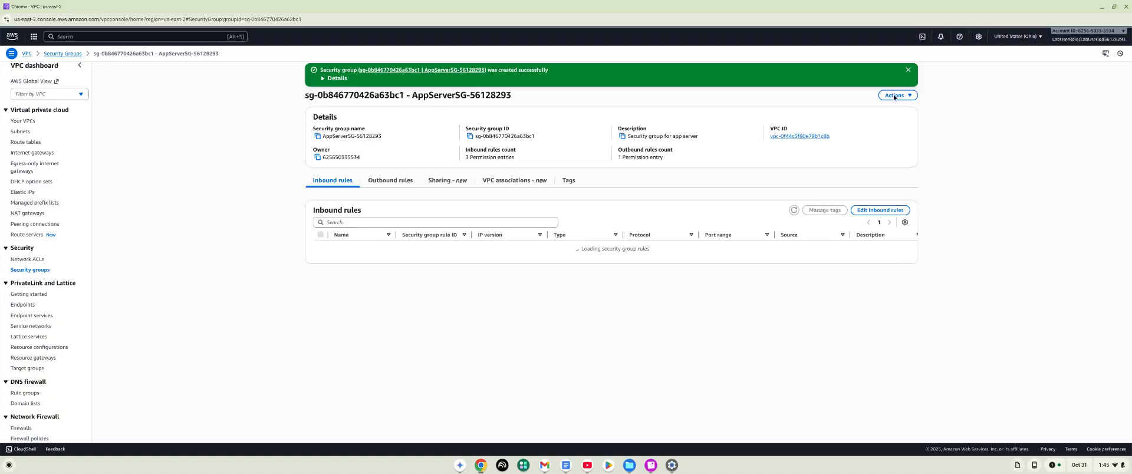
click(908, 70)
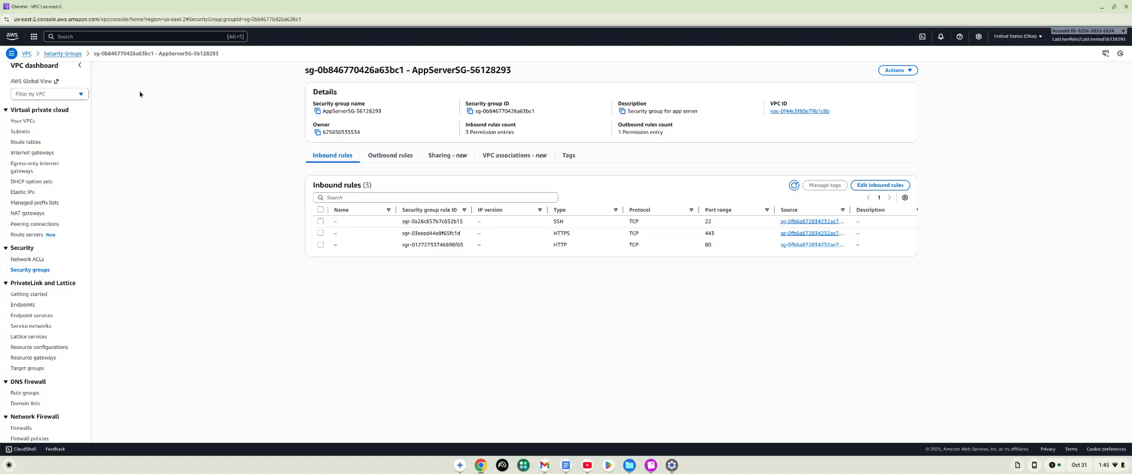
Step: Go to the EC2 service in the Compute category and start launching a new instance
click(34, 38)
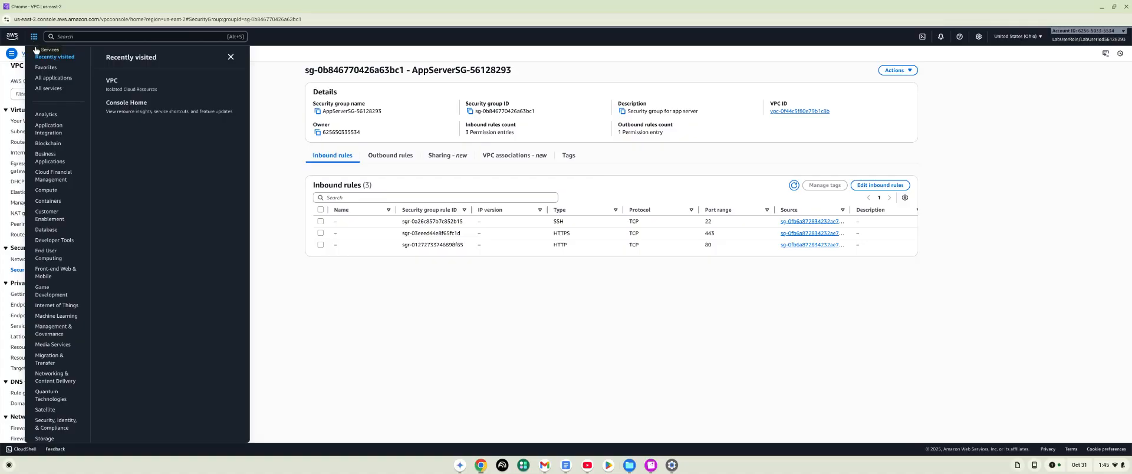
click(47, 192)
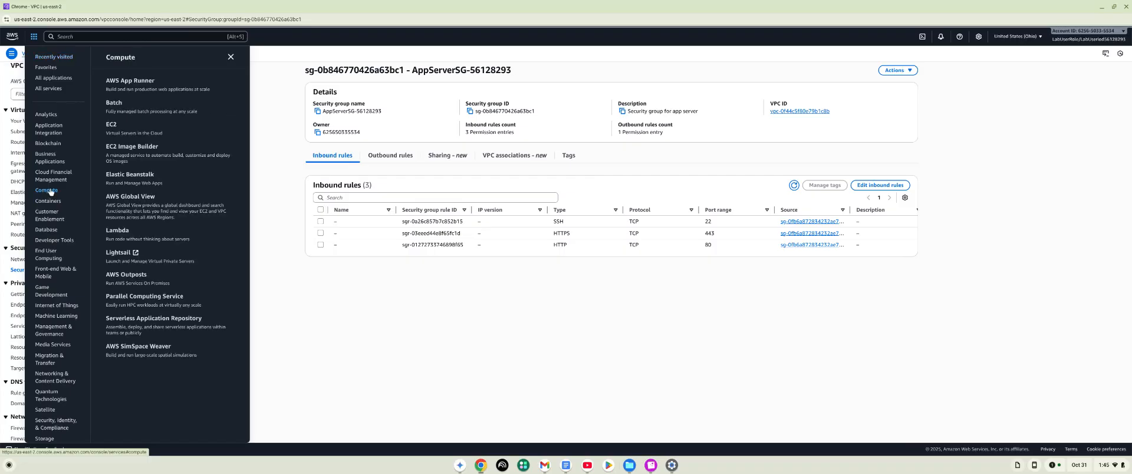
click(113, 126)
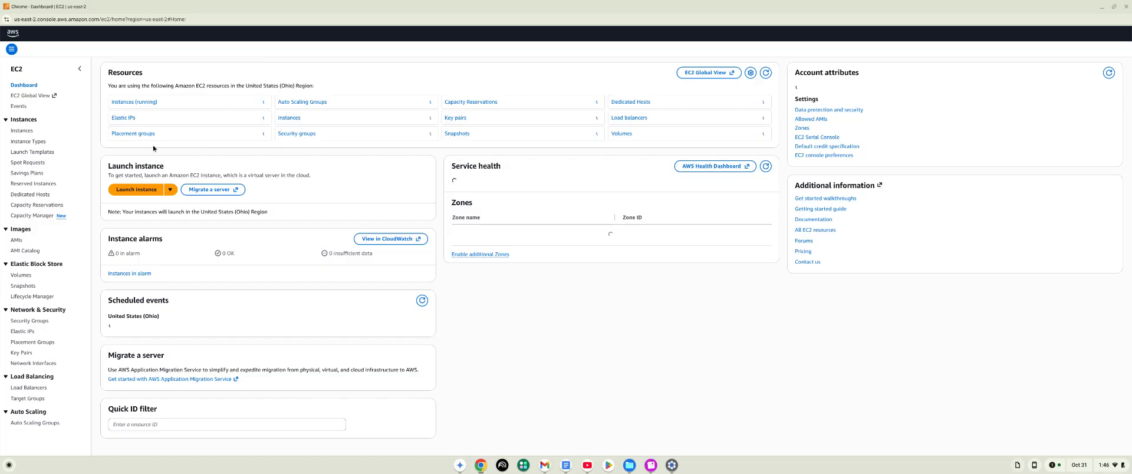
click(136, 189)
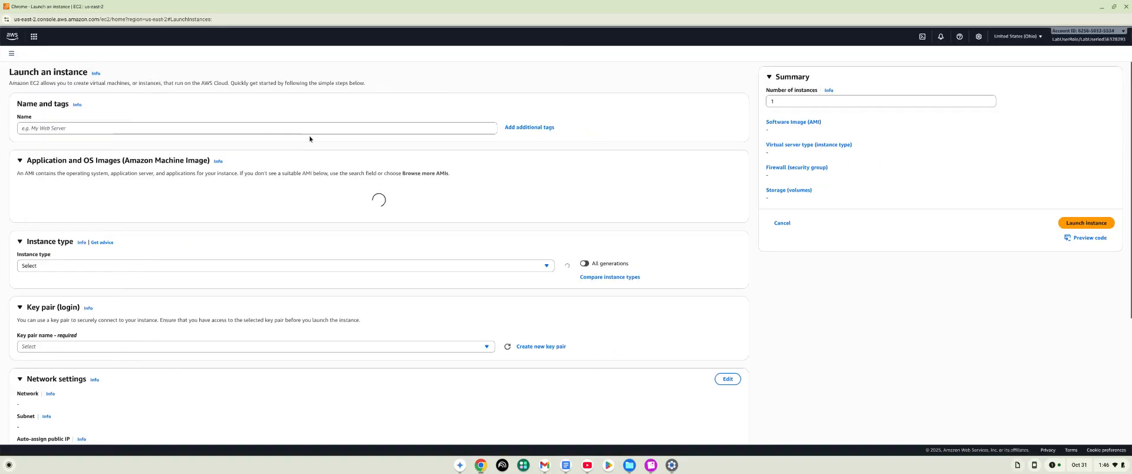
Step: Name the new instance App Server
click(314, 130)
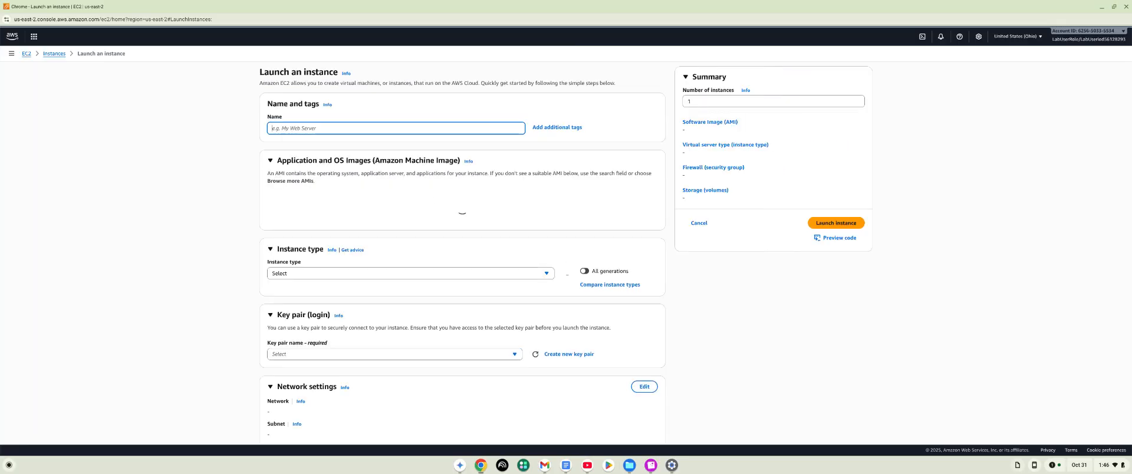
text(App )
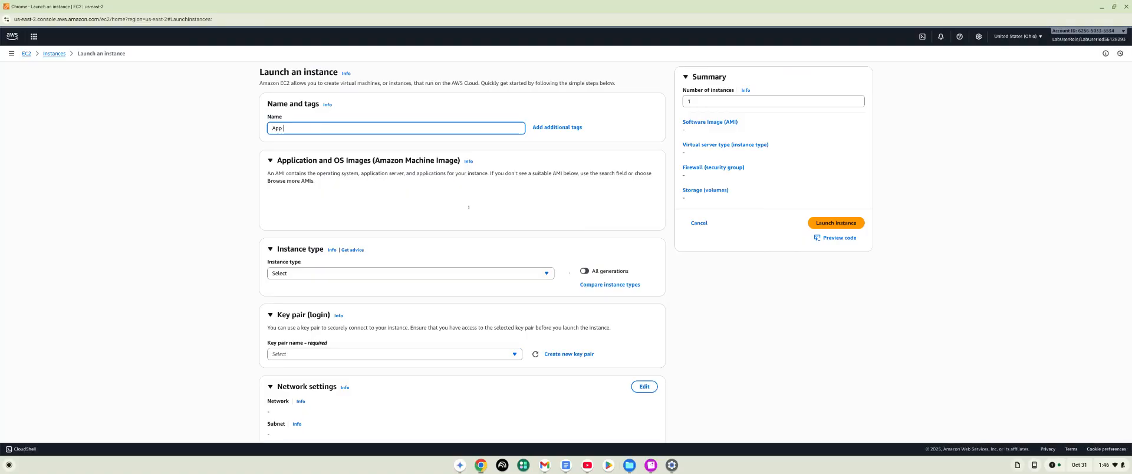
text(Serve)
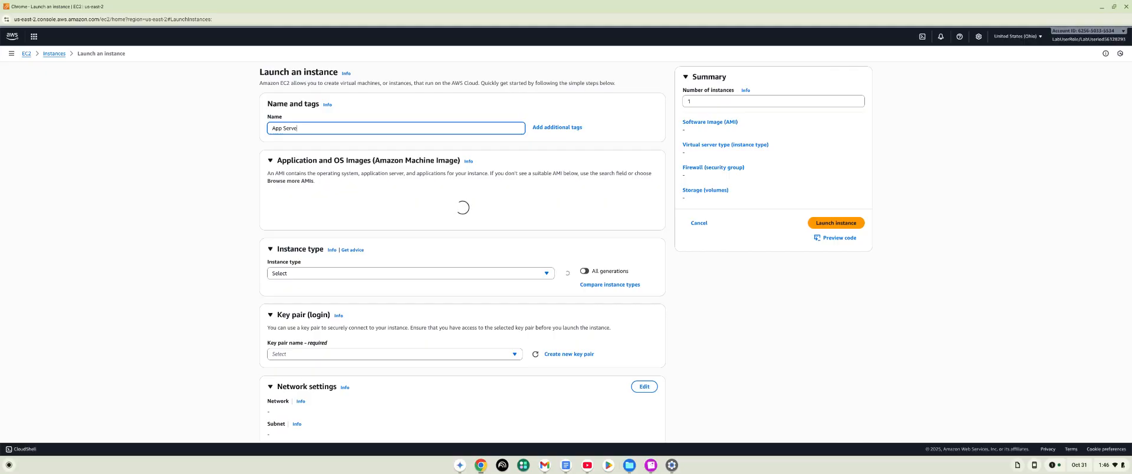
text(r)
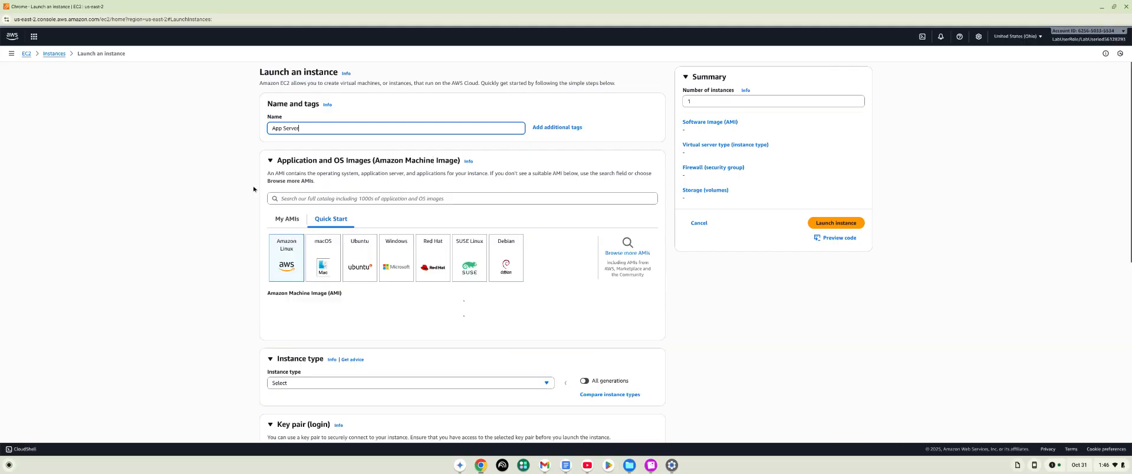
Step: Keep the default Amazon Linux 2023 image and set the instance type to t2.micro
scroll(253, 189, down, 1)
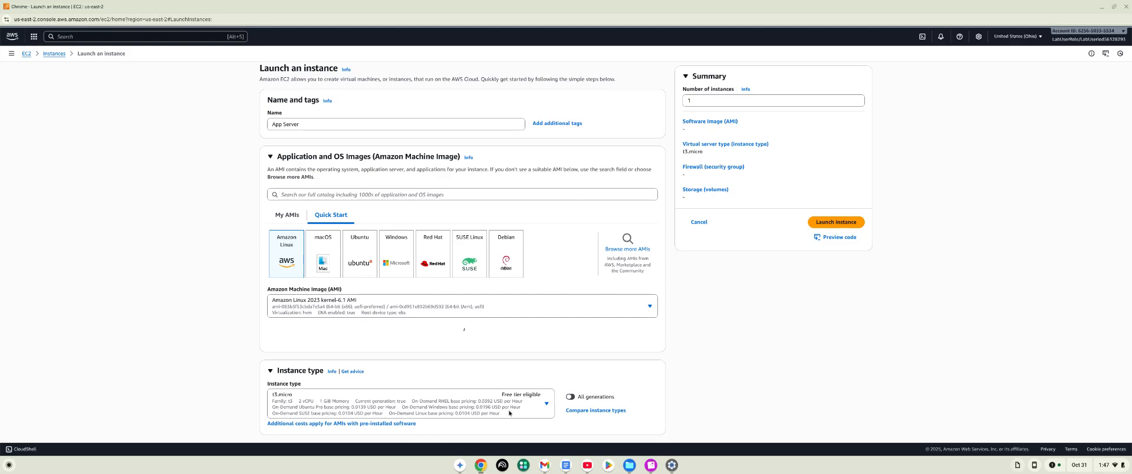
scroll(507, 400, down, 1)
scroll(453, 310, down, 3)
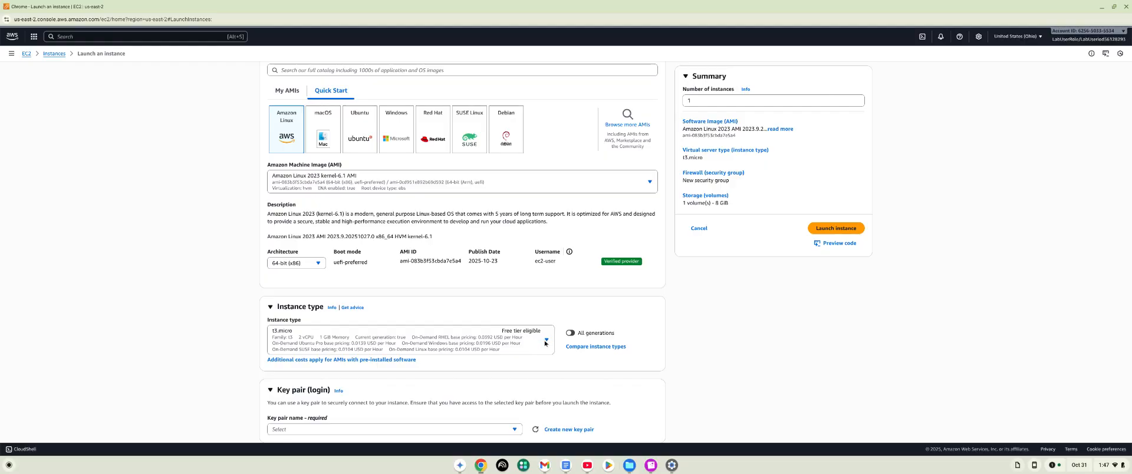
click(504, 346)
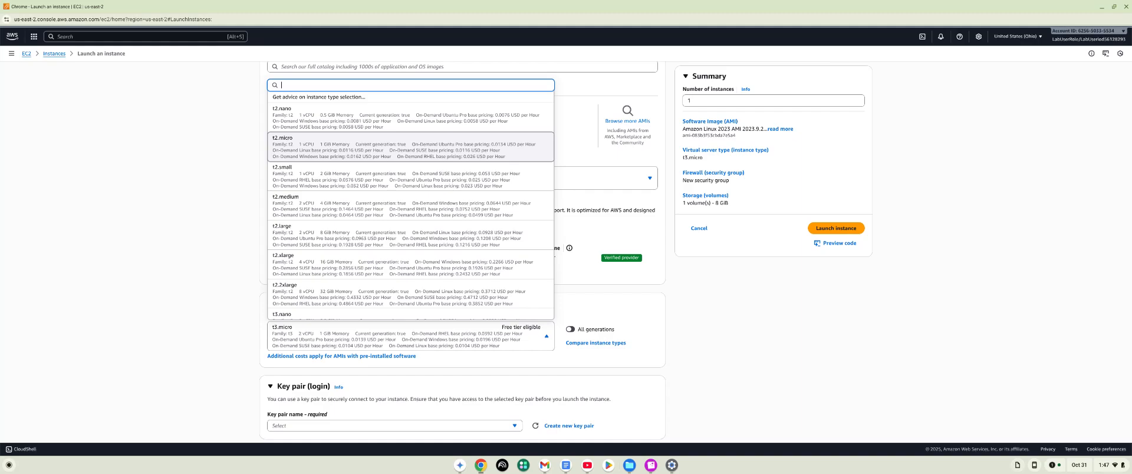
key(Return)
Step: Set the instance's firewall to use an existing security group instead of creating one
scroll(681, 301, down, 3)
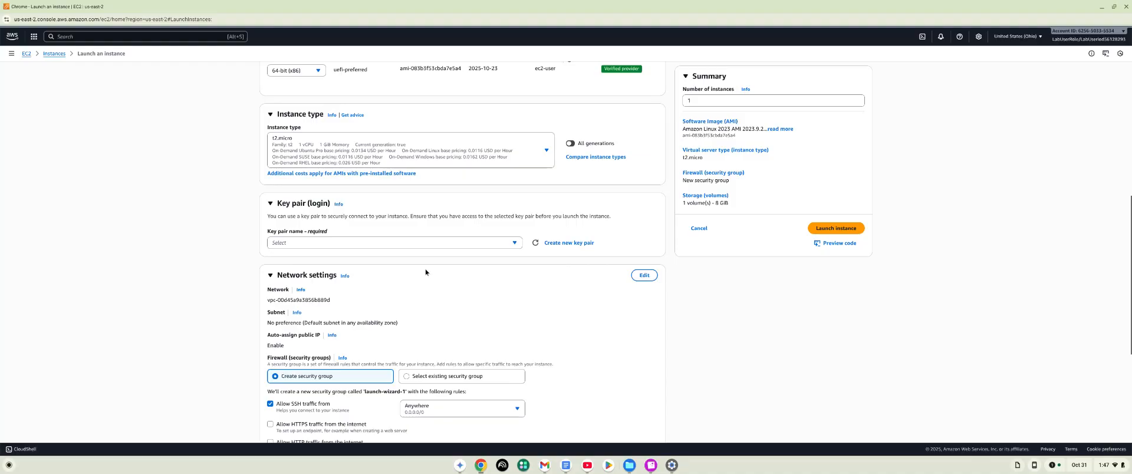
scroll(425, 273, down, 1)
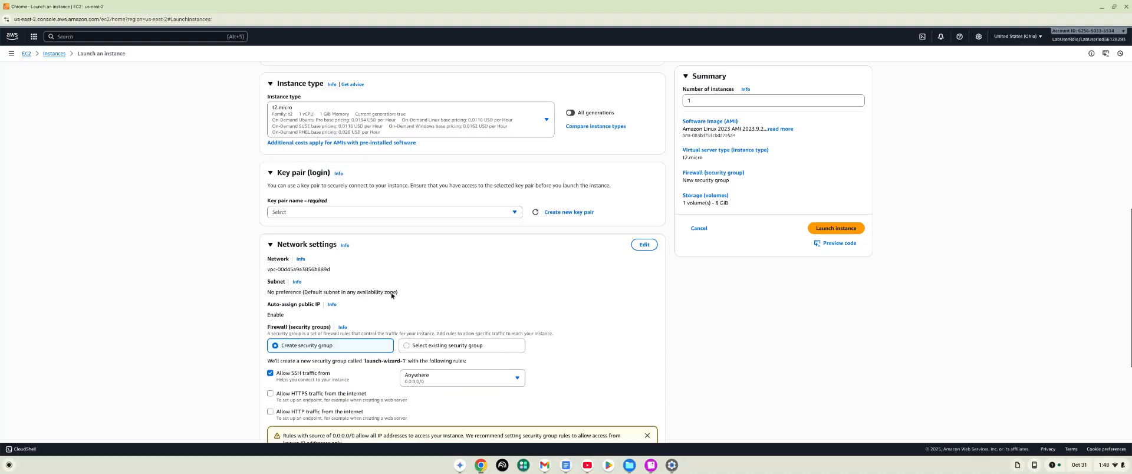
click(407, 346)
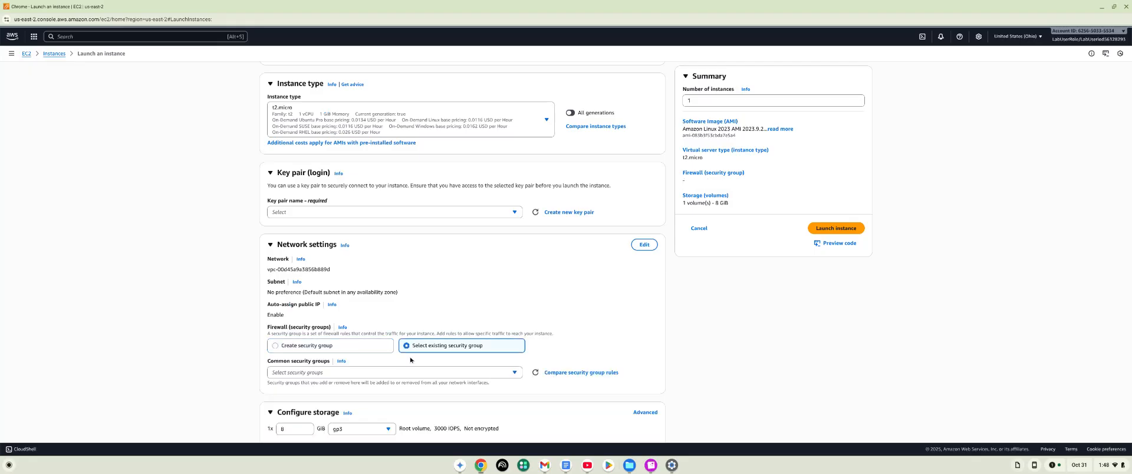
Step: Edit the network settings to place the instance in Lab VPC A on Private Subnet A1
scroll(647, 248, down, 1)
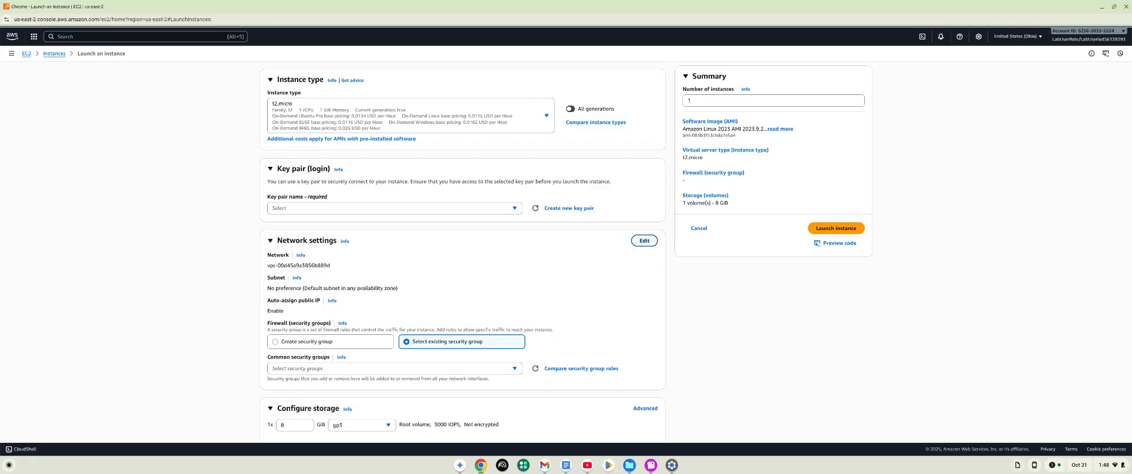
click(644, 240)
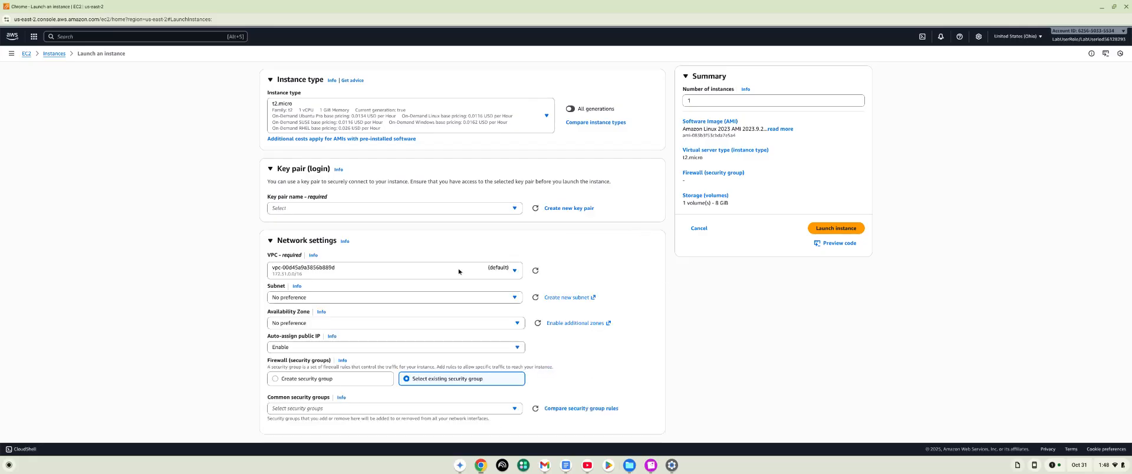
click(514, 271)
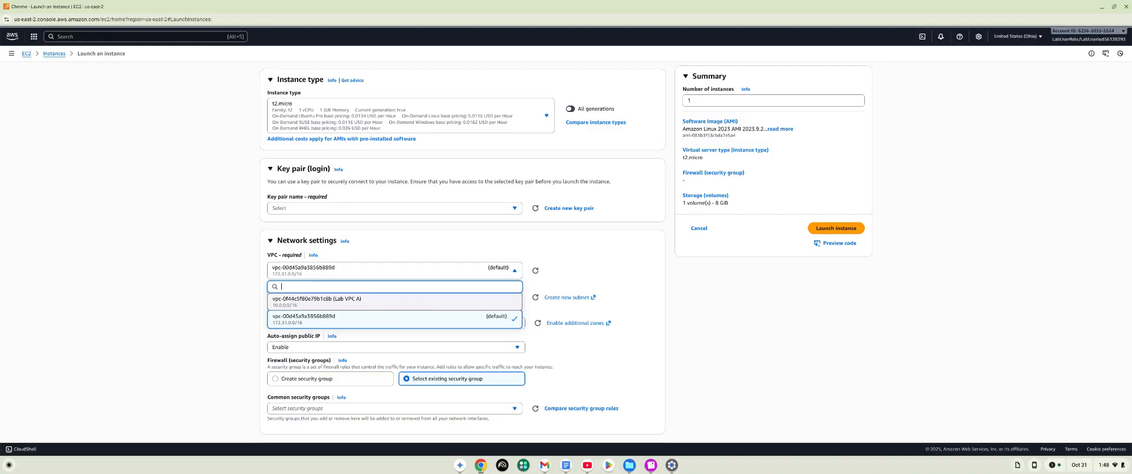
click(456, 301)
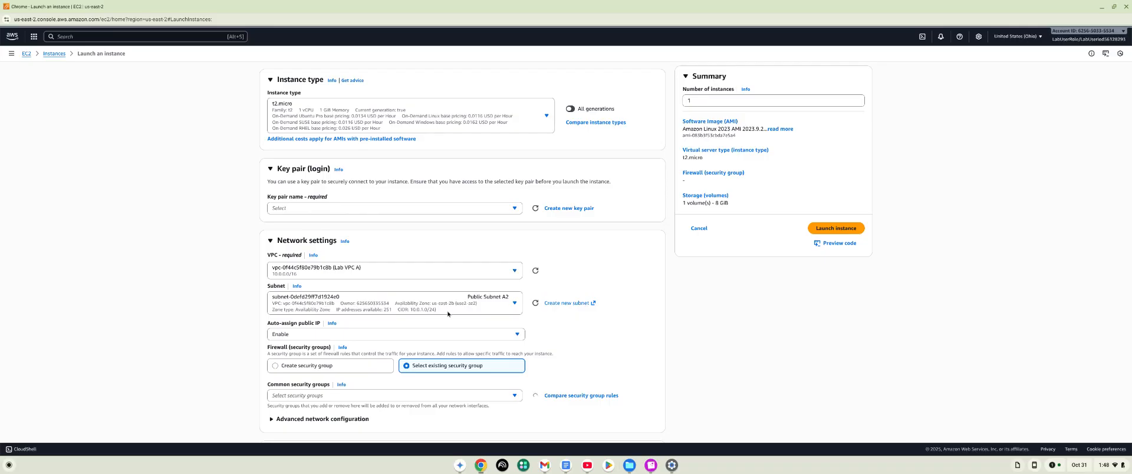
click(509, 306)
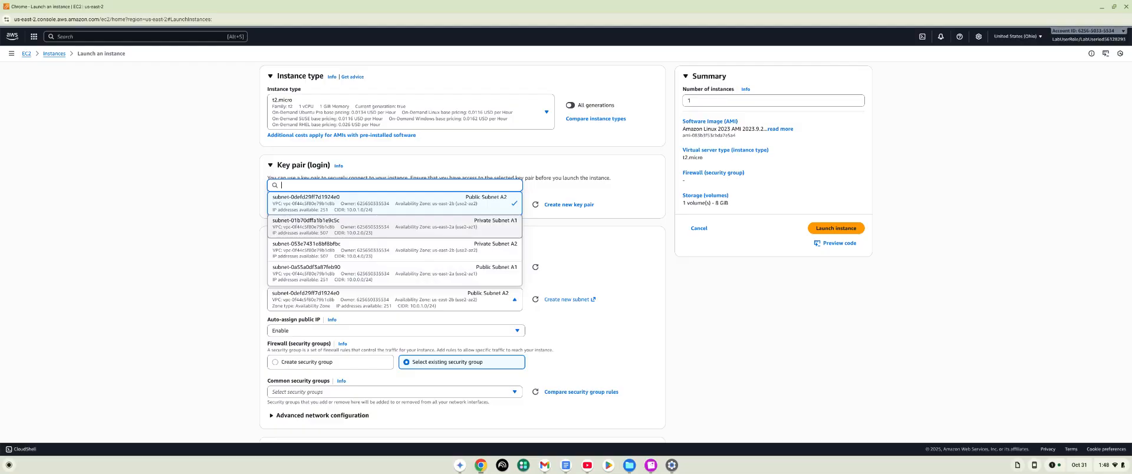
click(476, 229)
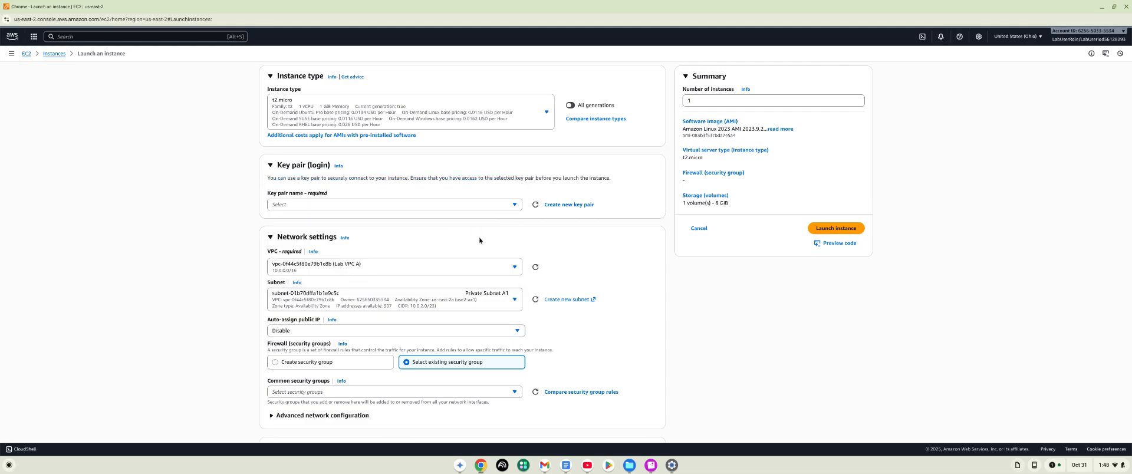
Step: Assign the AppServerSG-56128293 security group to the instance
scroll(421, 364, down, 1)
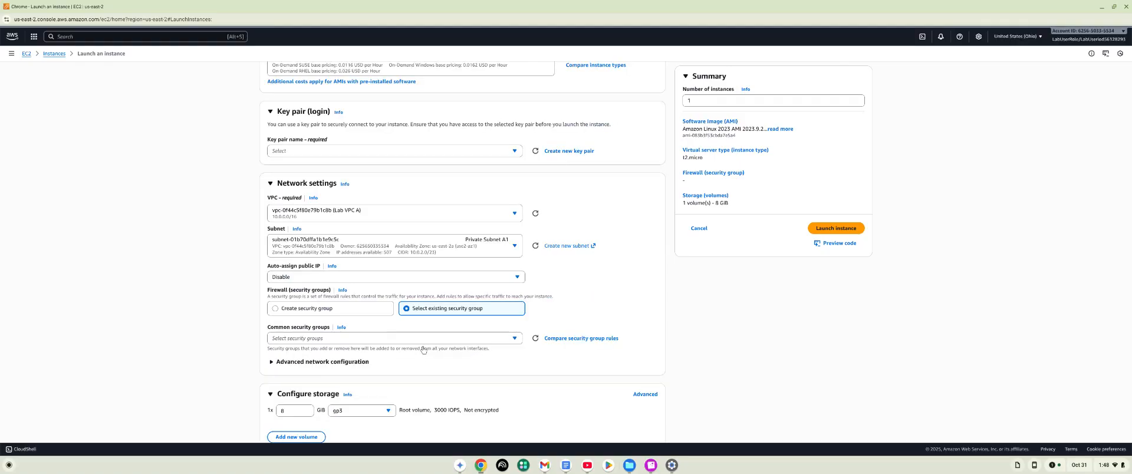
click(460, 340)
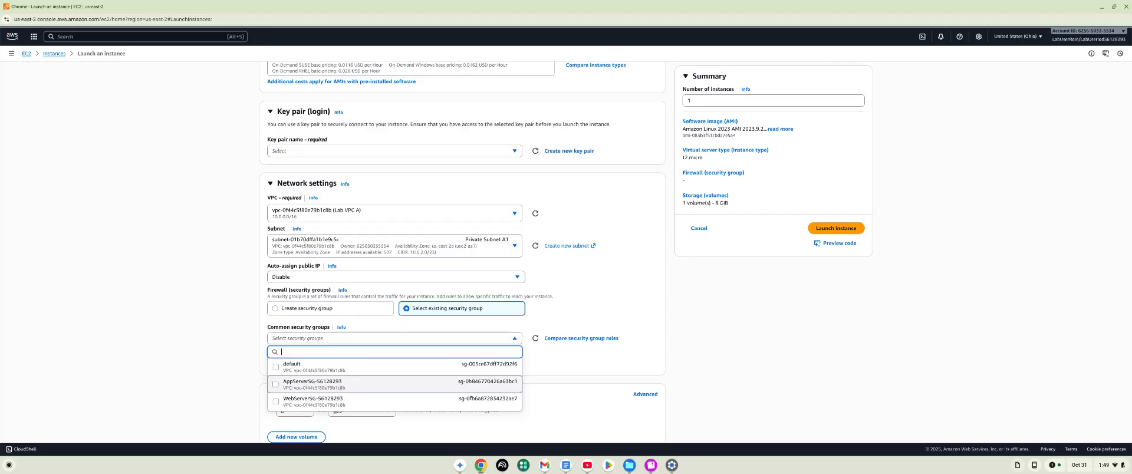
click(313, 384)
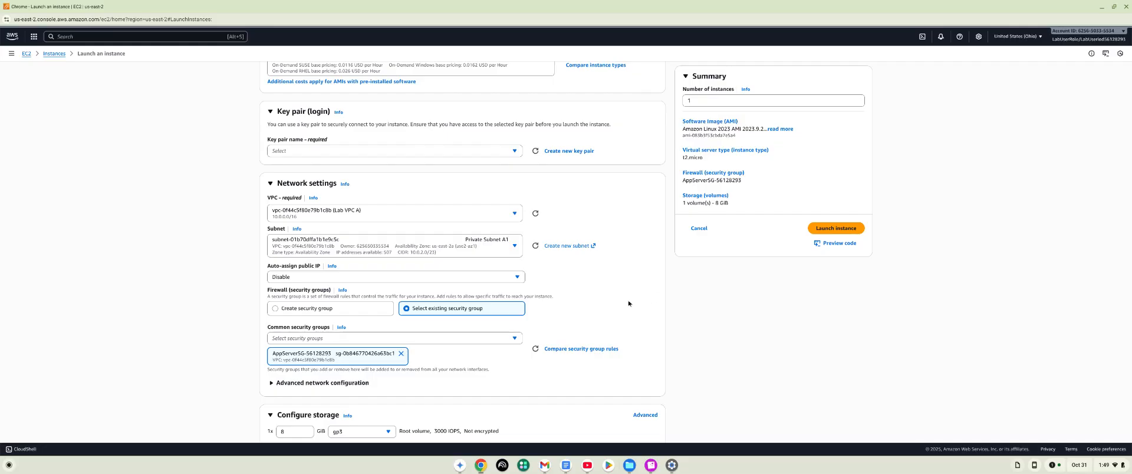
Step: Expand the advanced details and set the metadata version to V1 and V2 (token optional)
scroll(648, 311, down, 3)
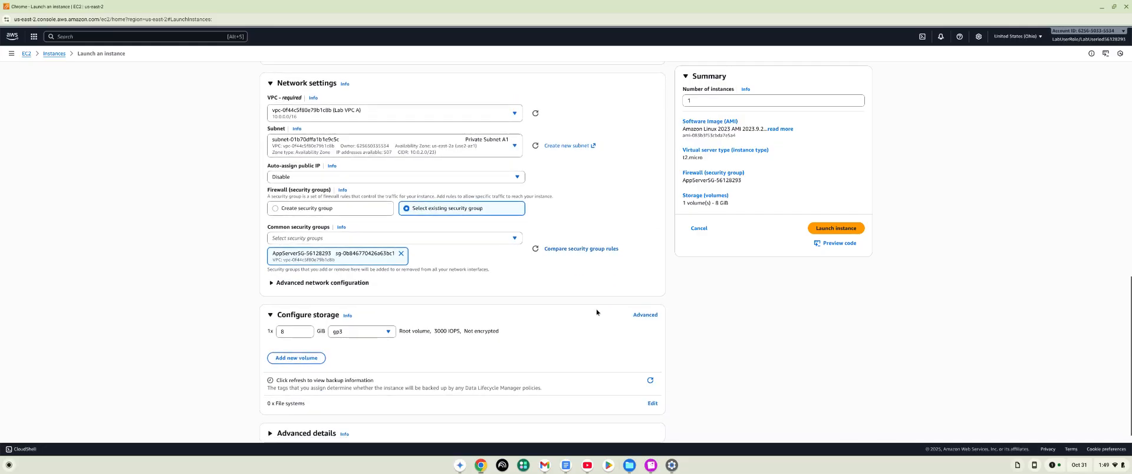
scroll(596, 313, down, 1)
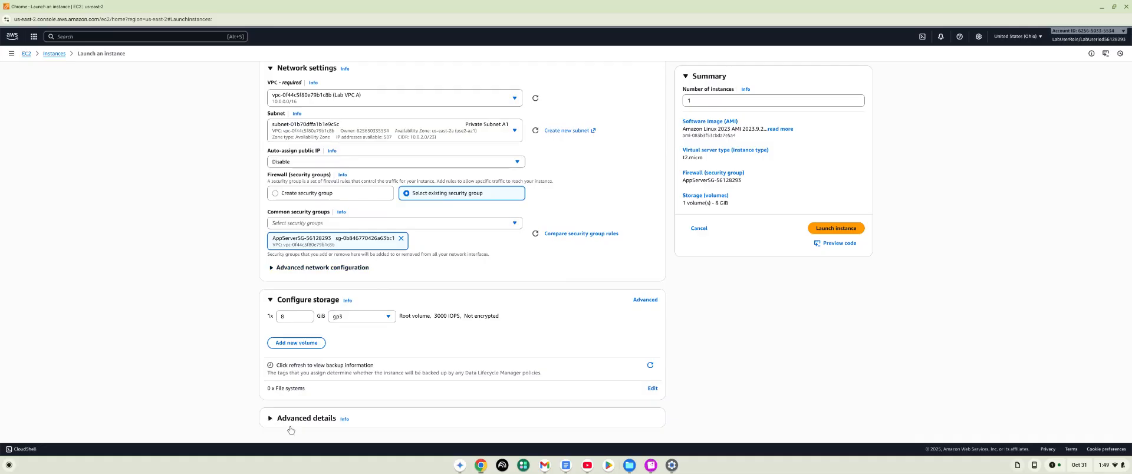
click(290, 427)
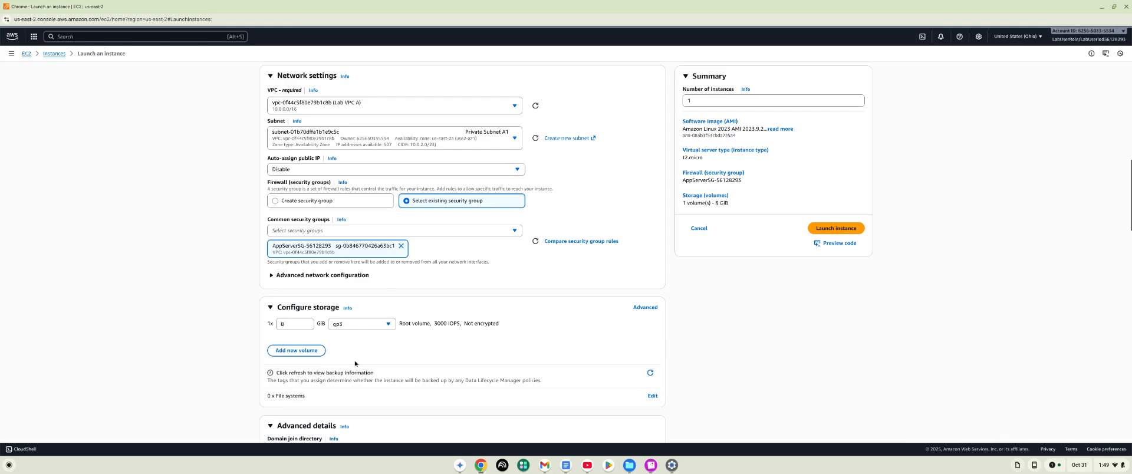
scroll(357, 359, down, 1)
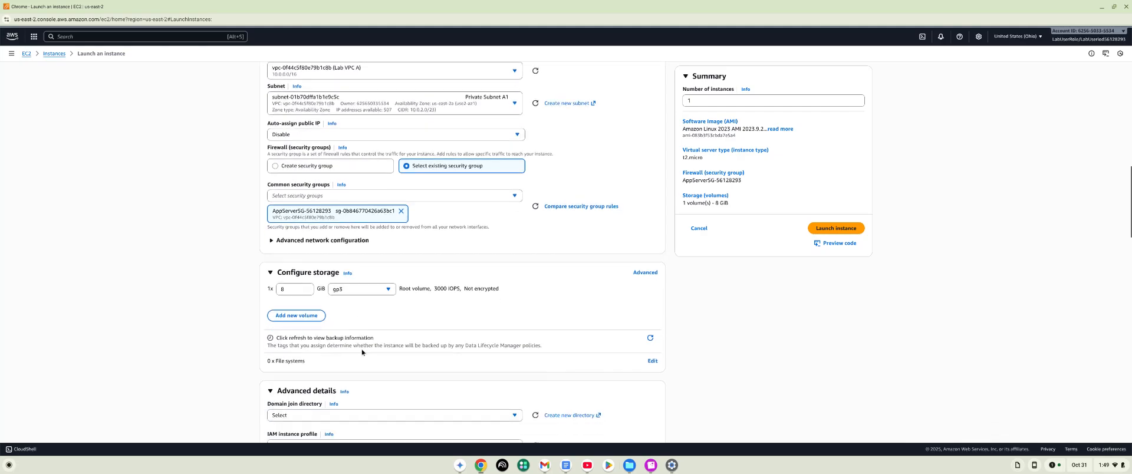
scroll(362, 352, down, 1)
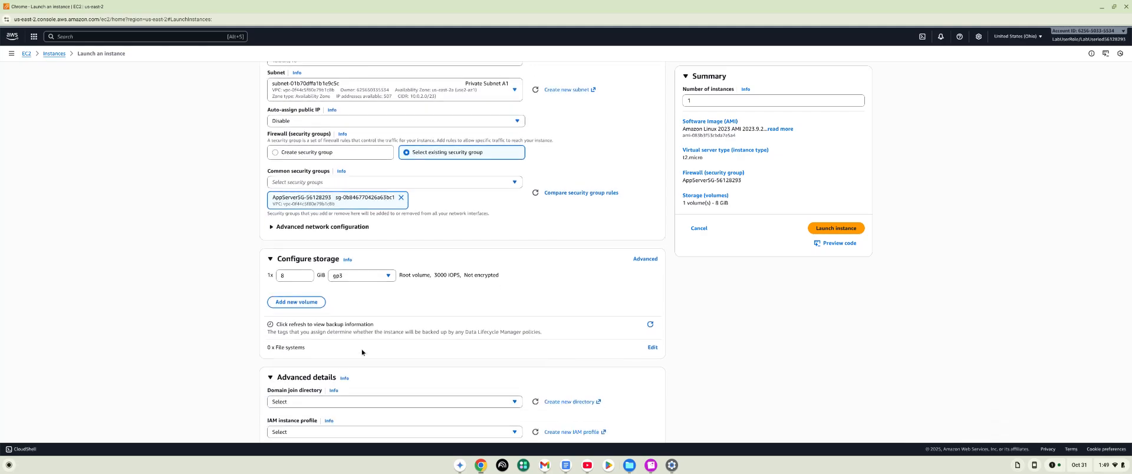
scroll(362, 352, down, 3)
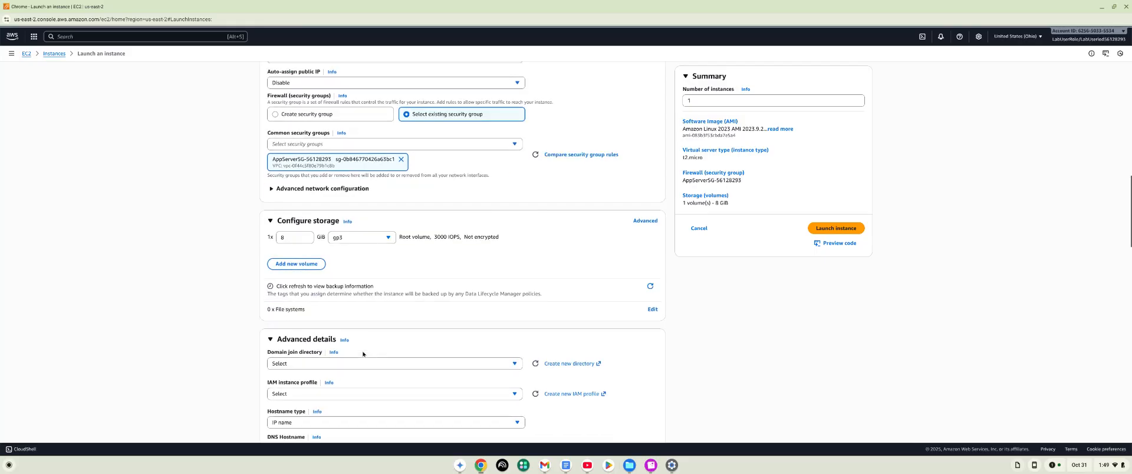
scroll(362, 354, down, 2)
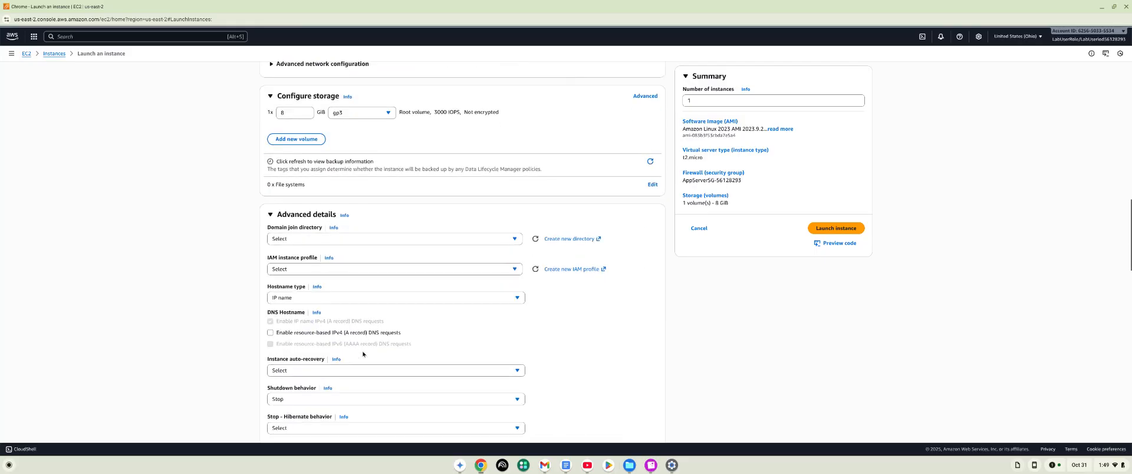
scroll(363, 354, down, 1)
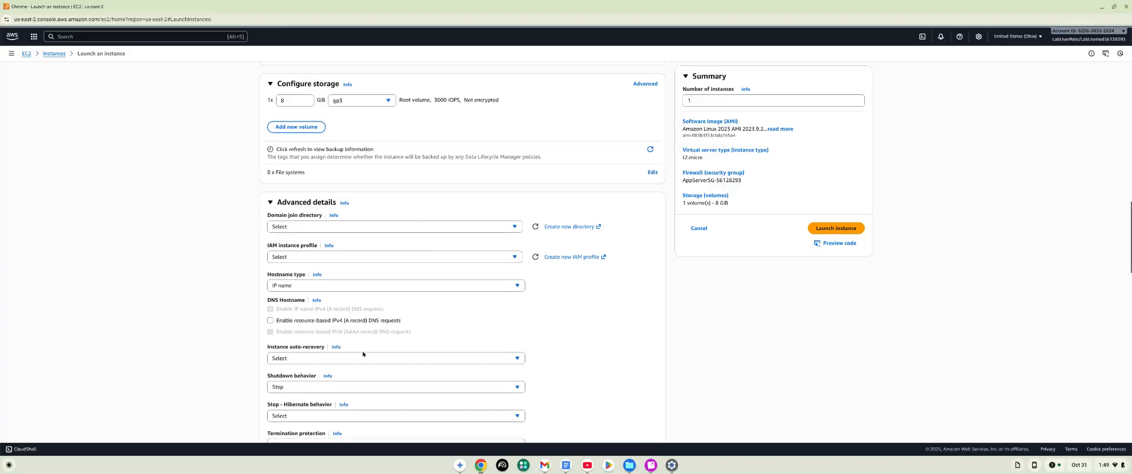
scroll(363, 354, down, 1)
scroll(363, 354, down, 2)
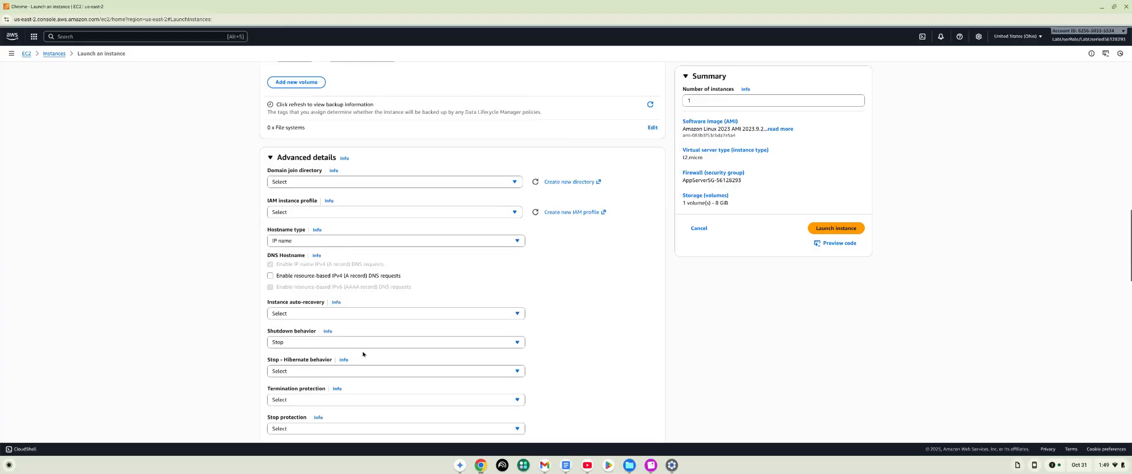
scroll(362, 354, down, 1)
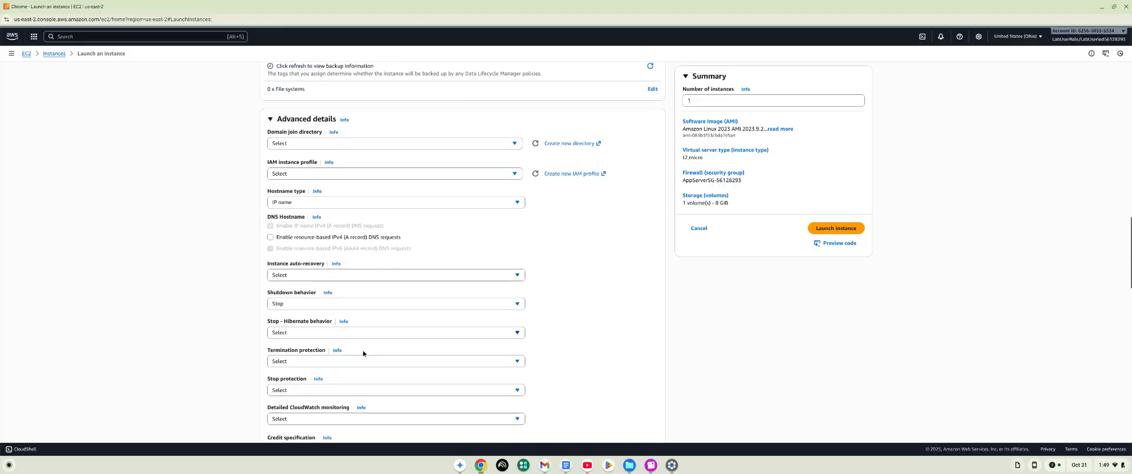
scroll(362, 354, down, 4)
scroll(363, 353, down, 4)
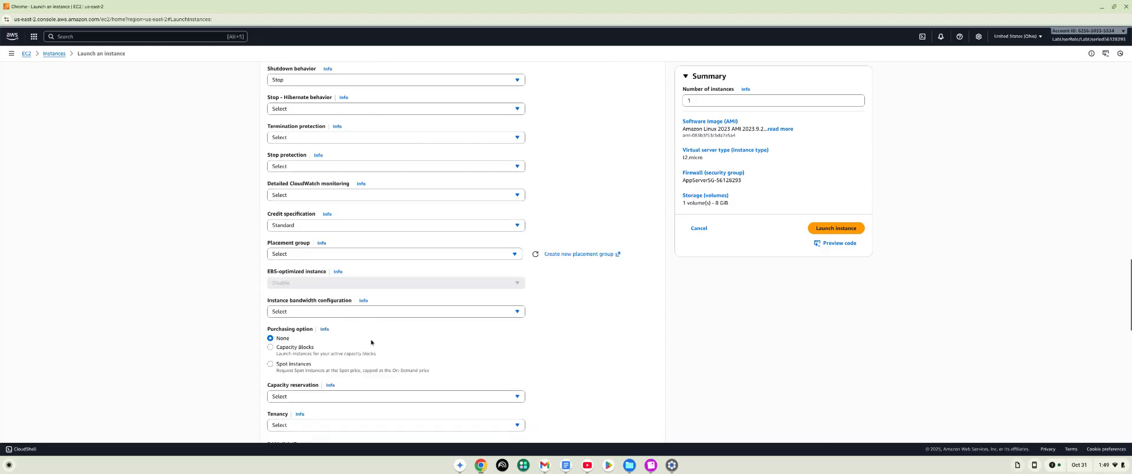
scroll(371, 342, down, 10)
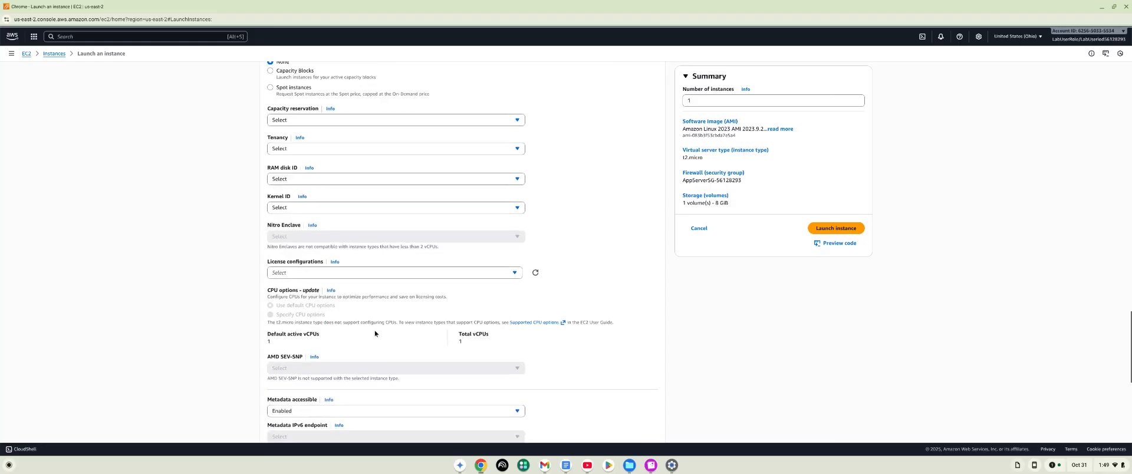
scroll(375, 334, down, 10)
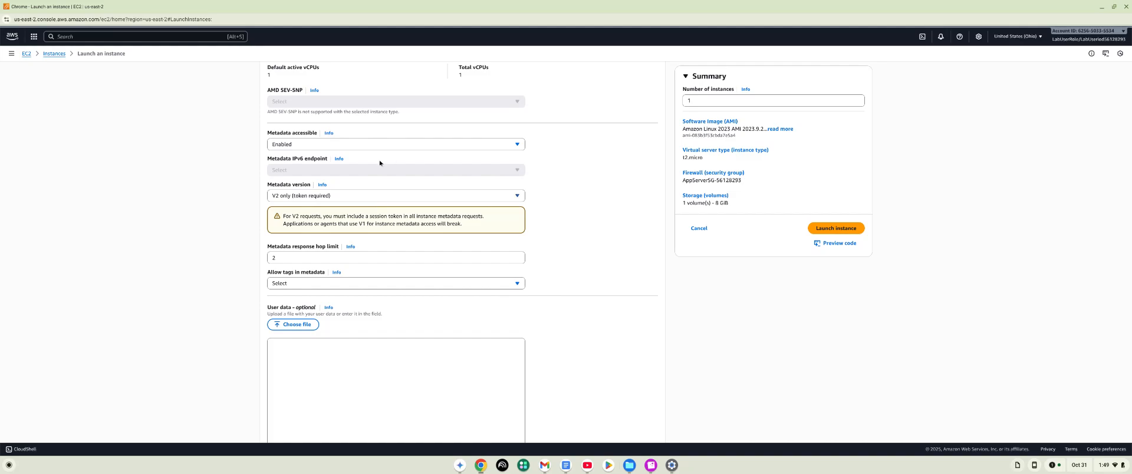
click(505, 195)
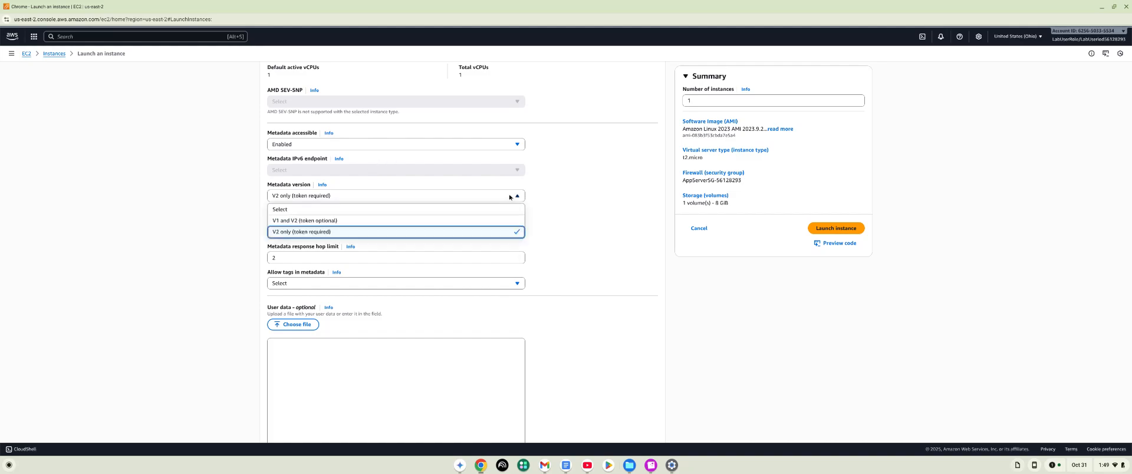
click(366, 221)
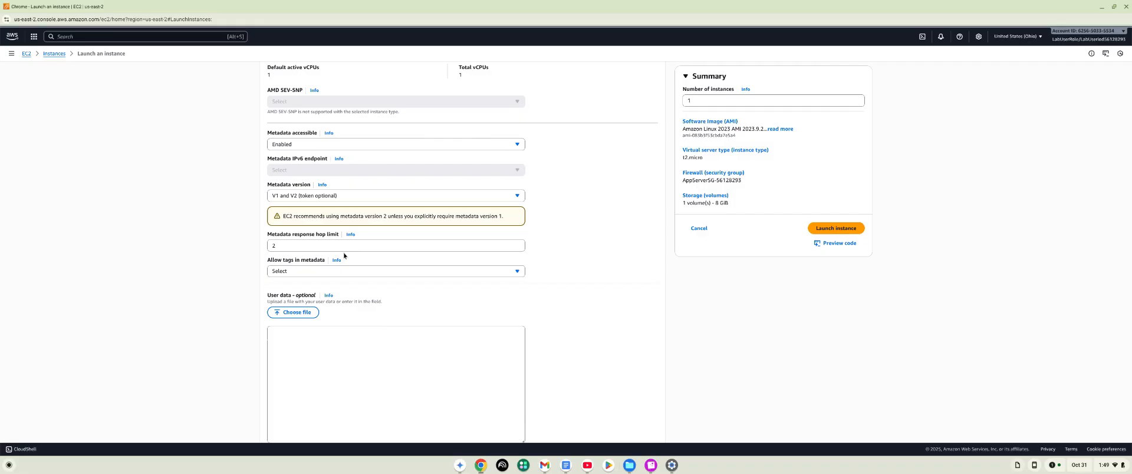
Step: Paste the bash startup script that installs stress, httpd and PHP and writes index.php into the instance's user data
click(344, 360)
click(361, 343)
right_click(360, 343)
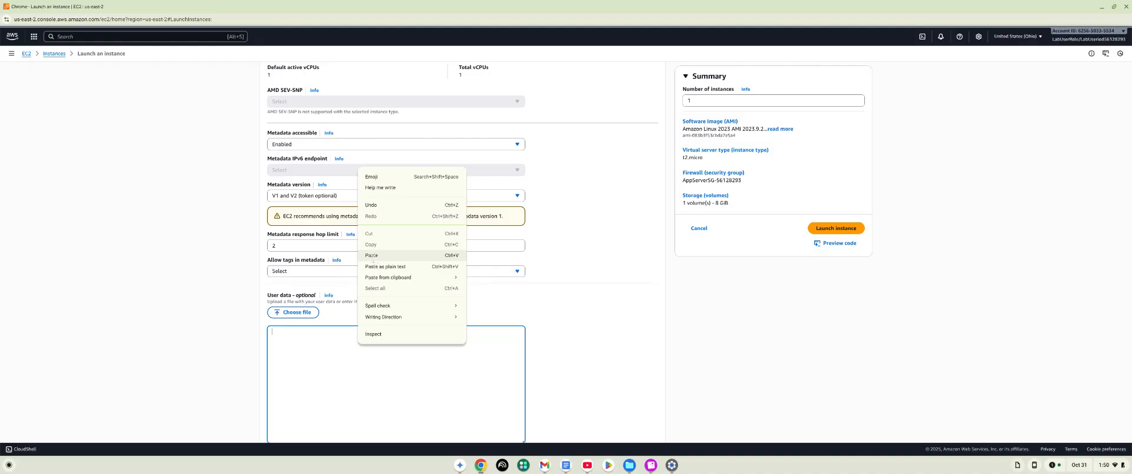
click(374, 255)
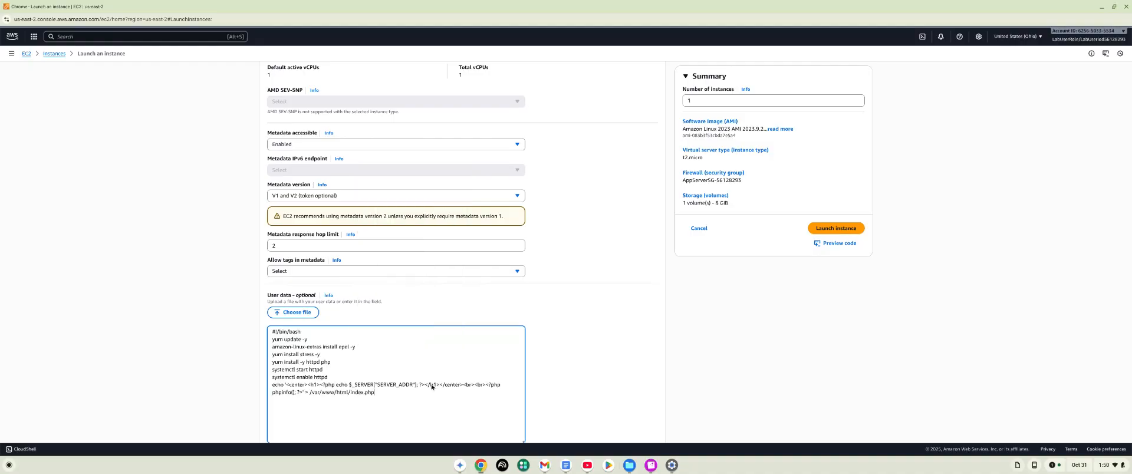
scroll(581, 349, down, 1)
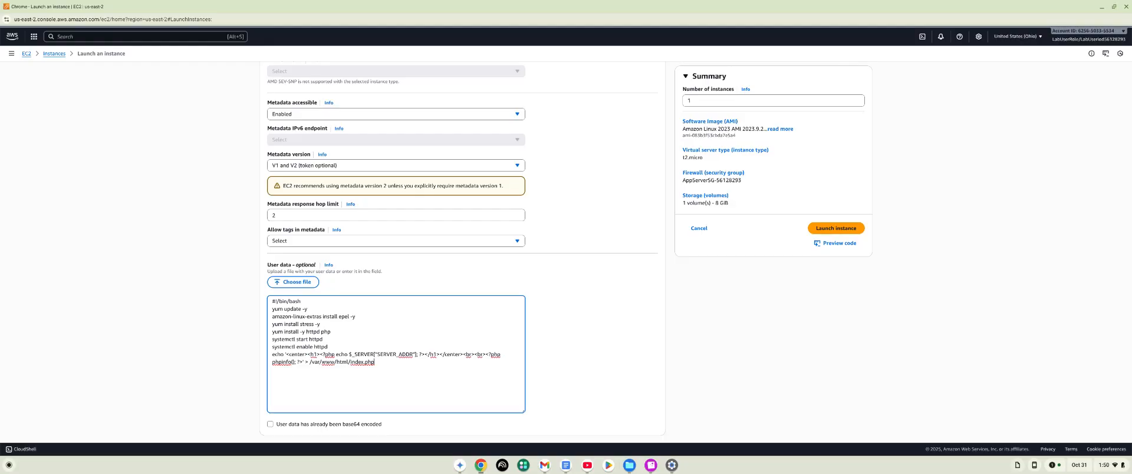
scroll(446, 312, down, 1)
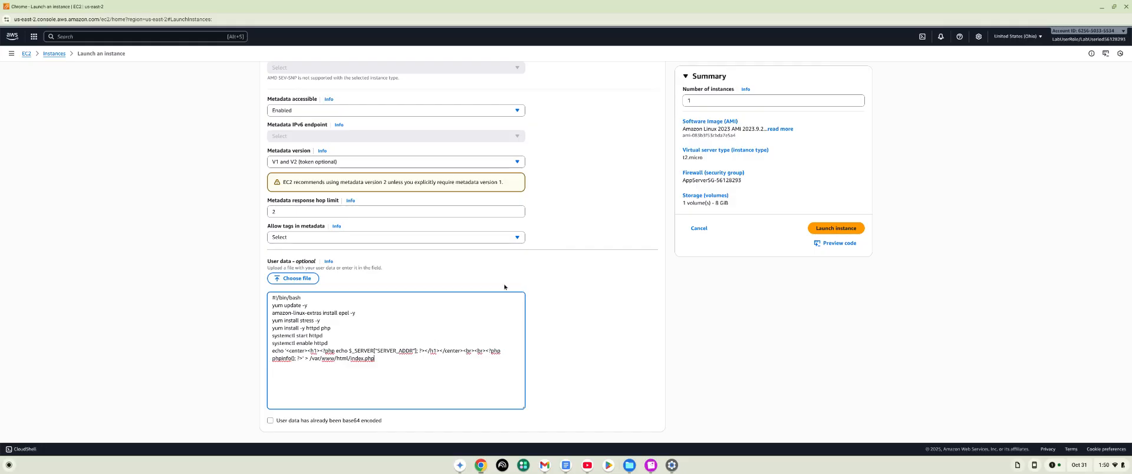
scroll(598, 356, down, 1)
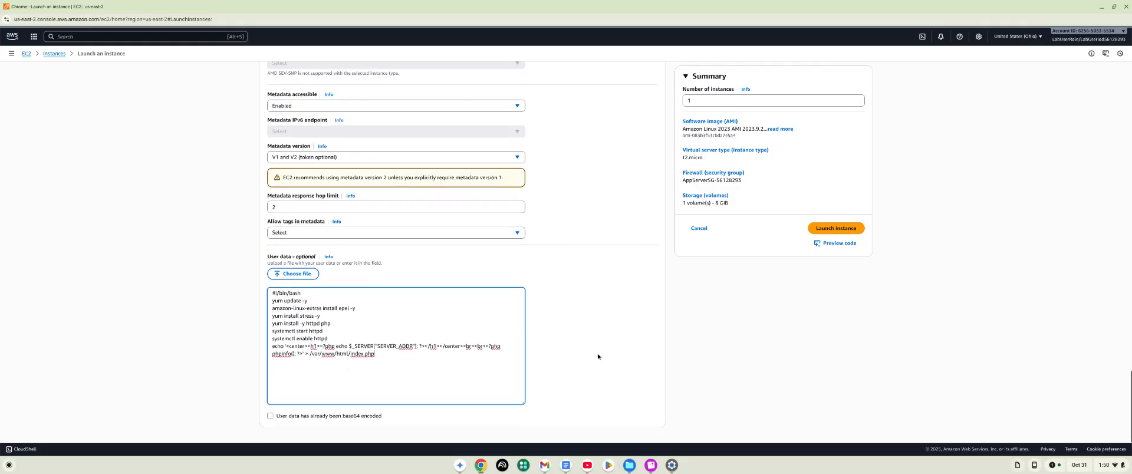
Step: Launch the App Server instance without a key pair and open its entry from the instances list
click(827, 233)
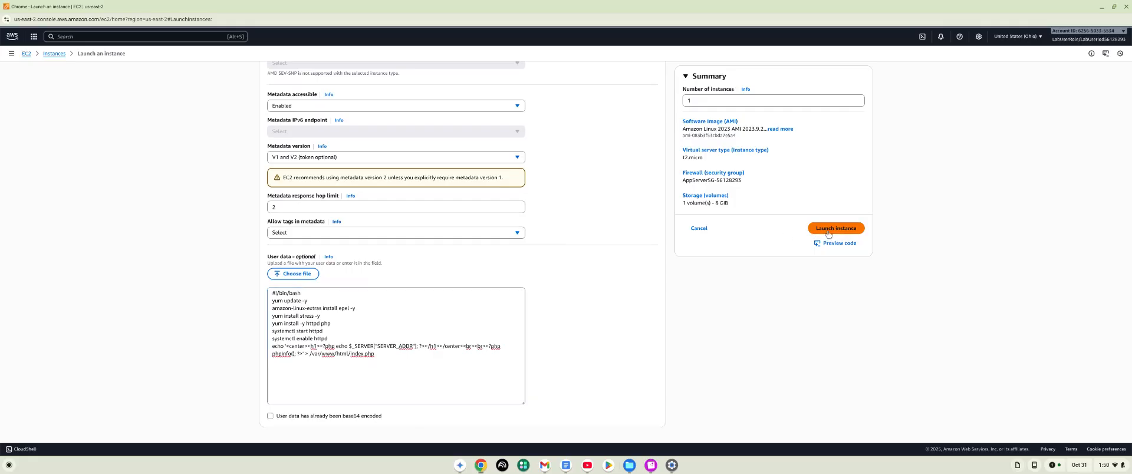
click(828, 233)
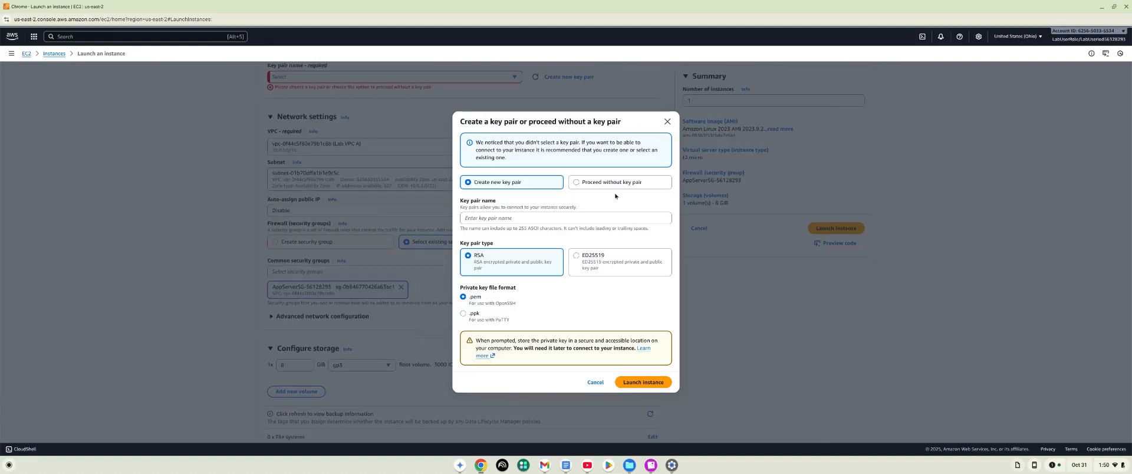
click(578, 183)
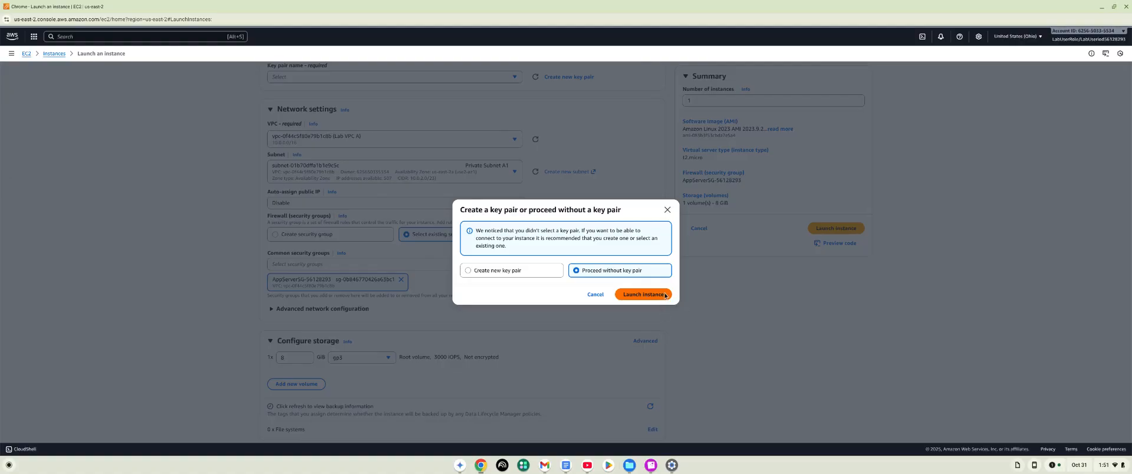
click(644, 295)
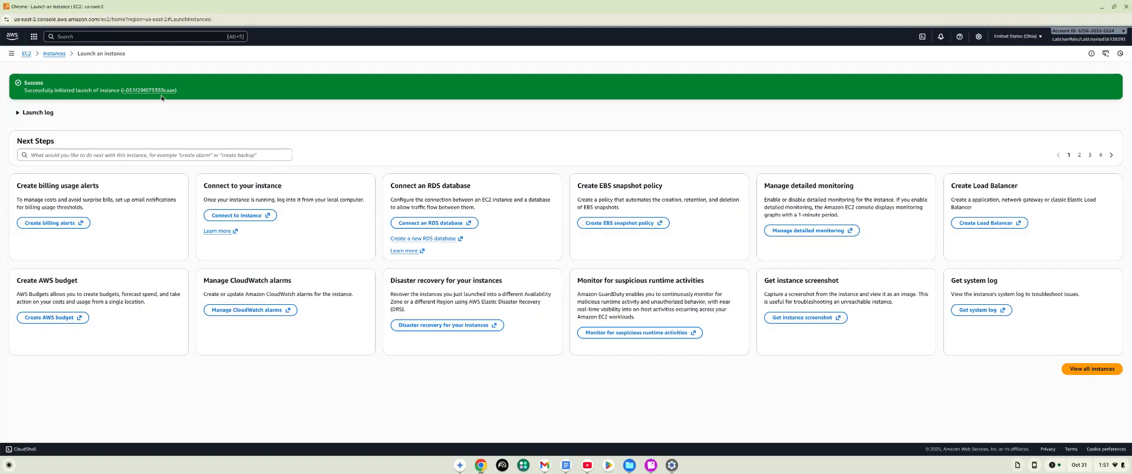
click(1087, 370)
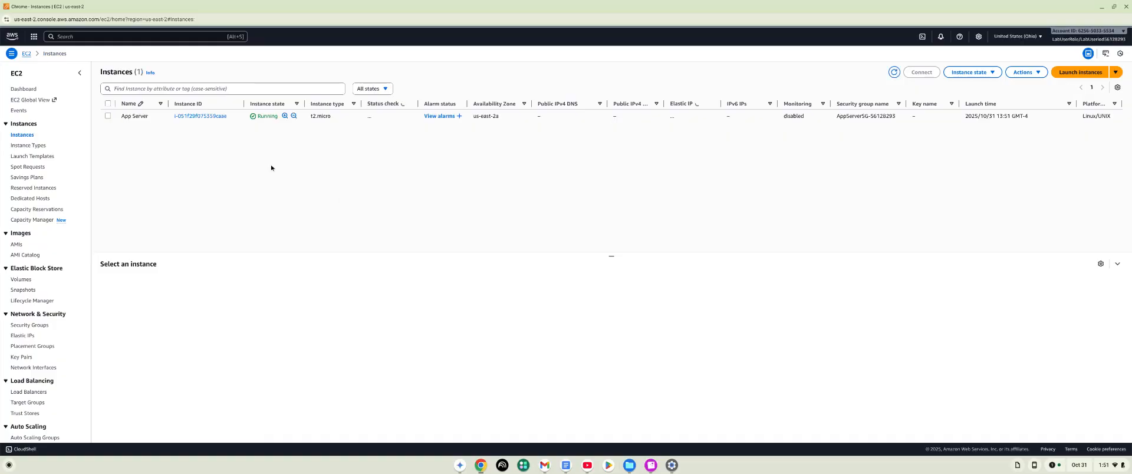
click(216, 120)
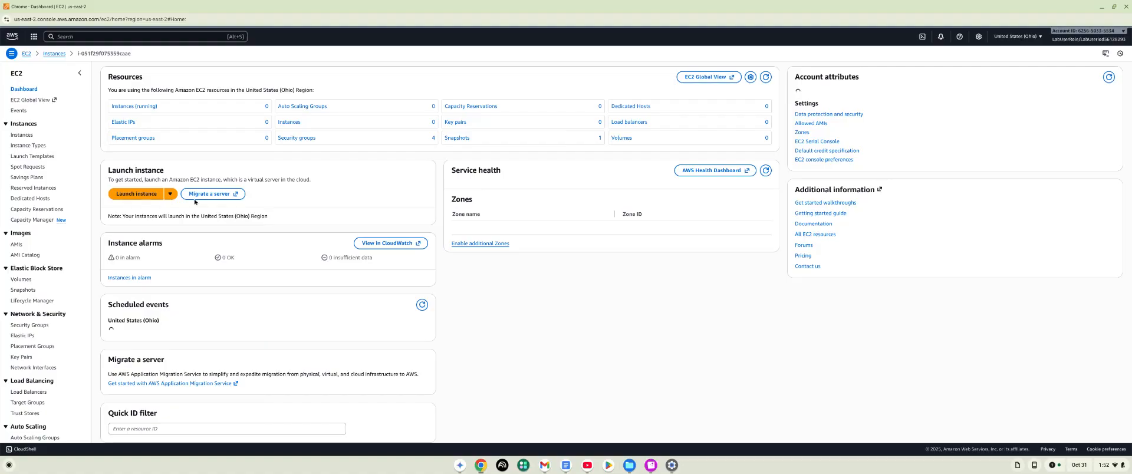
Step: Start launching another EC2 instance and name it Web Server
click(139, 195)
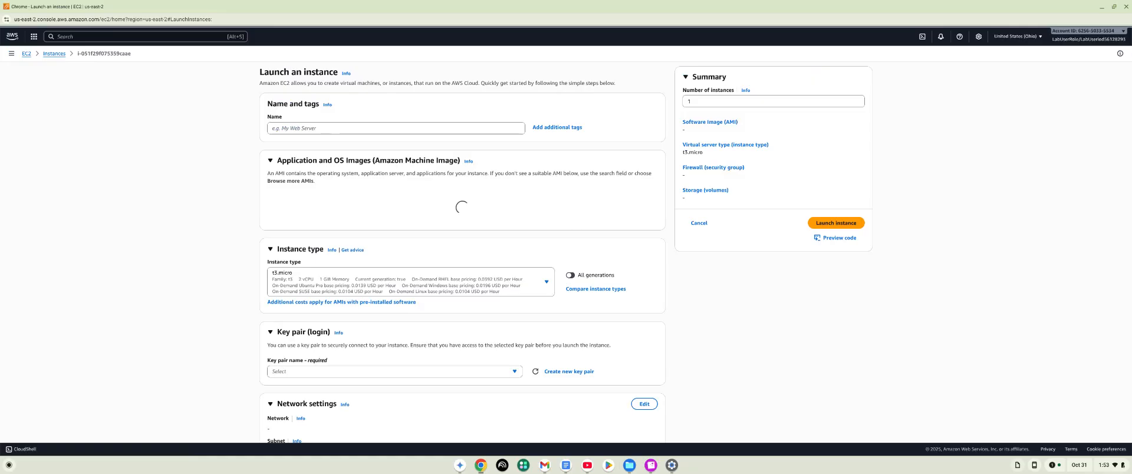
click(325, 130)
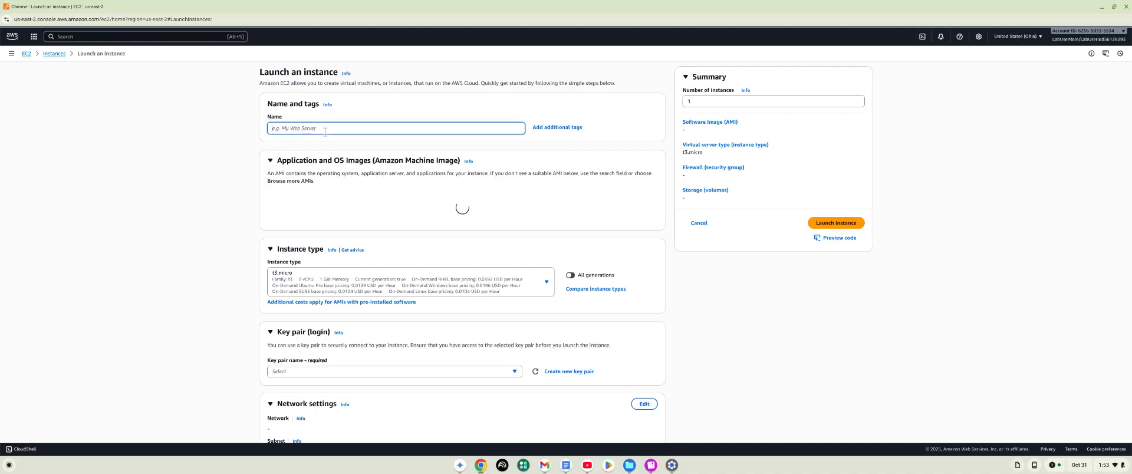
text(Web)
text(Server)
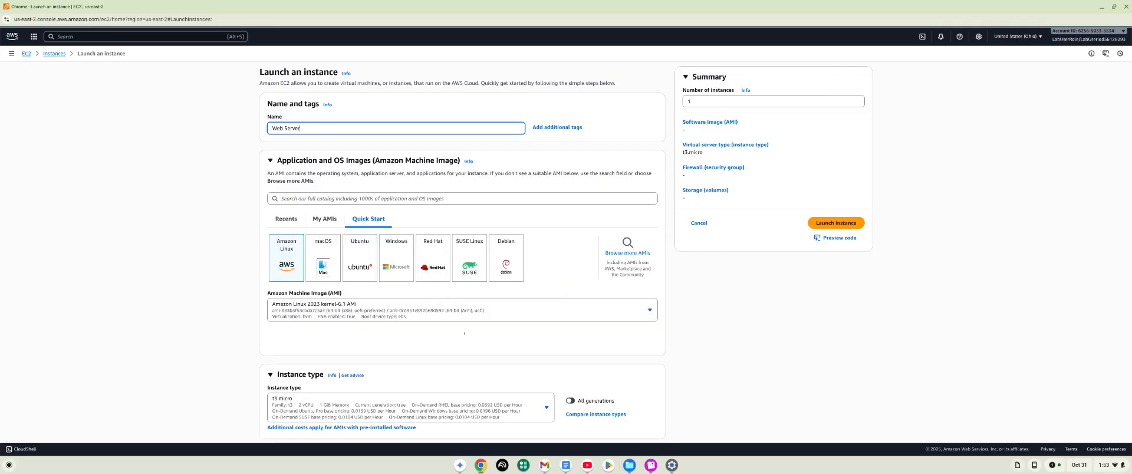
Step: Set the Web Server's instance type to t2.micro
scroll(496, 347, down, 1)
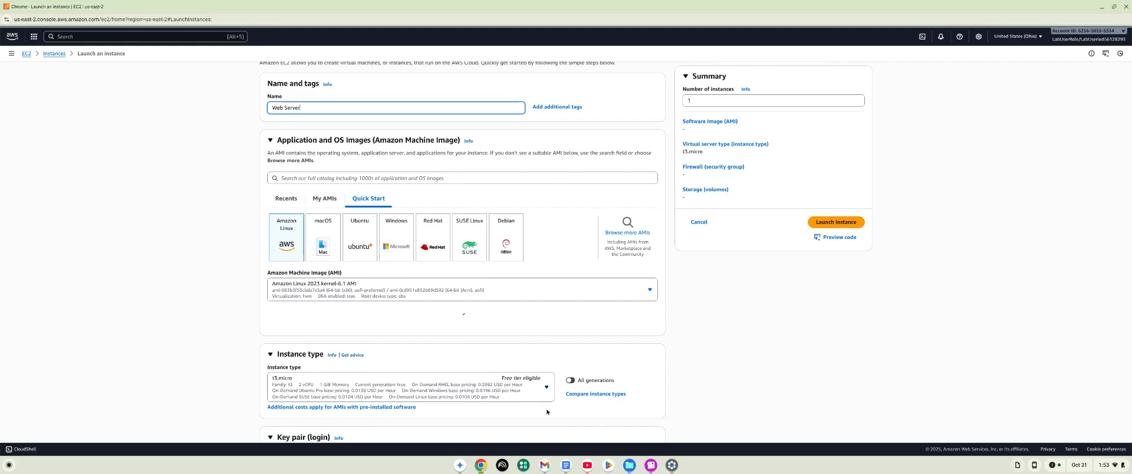
click(547, 387)
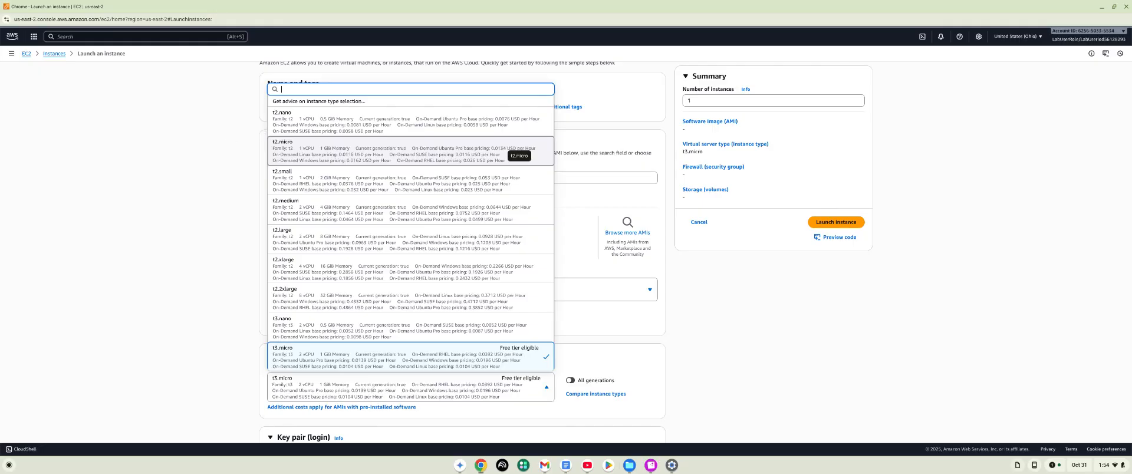
click(392, 151)
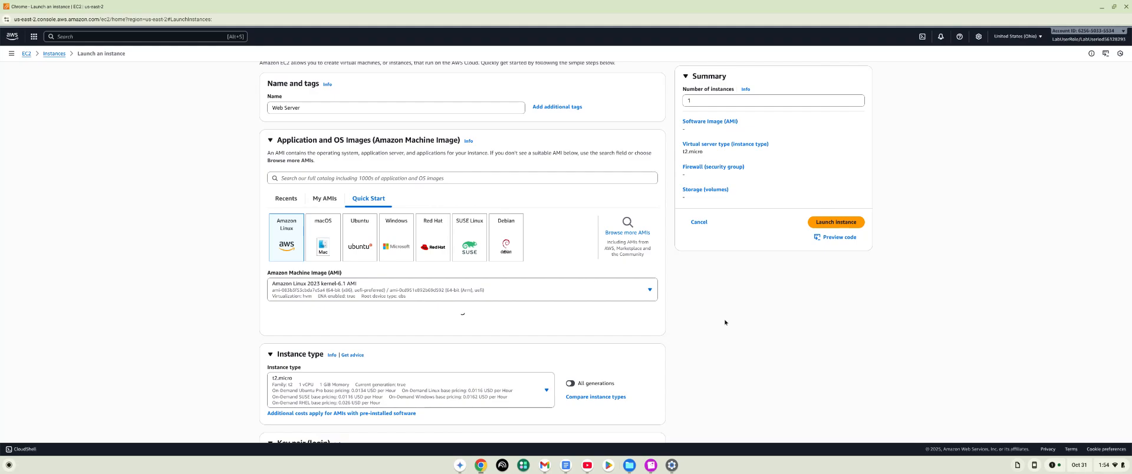
Step: Edit the network settings to place the Web Server in Lab VPC A, waiting for the page if it becomes unresponsive
scroll(725, 322, down, 2)
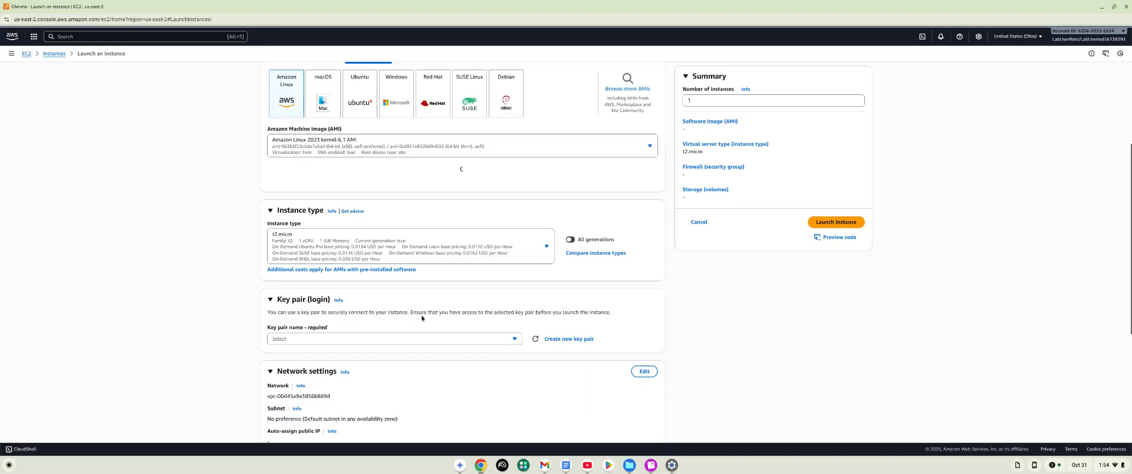
scroll(422, 319, down, 1)
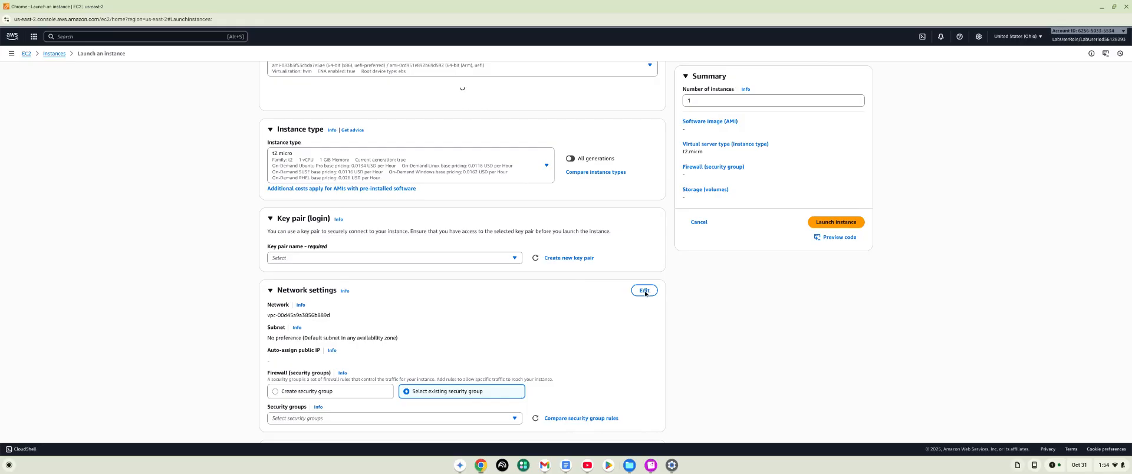
scroll(645, 293, down, 1)
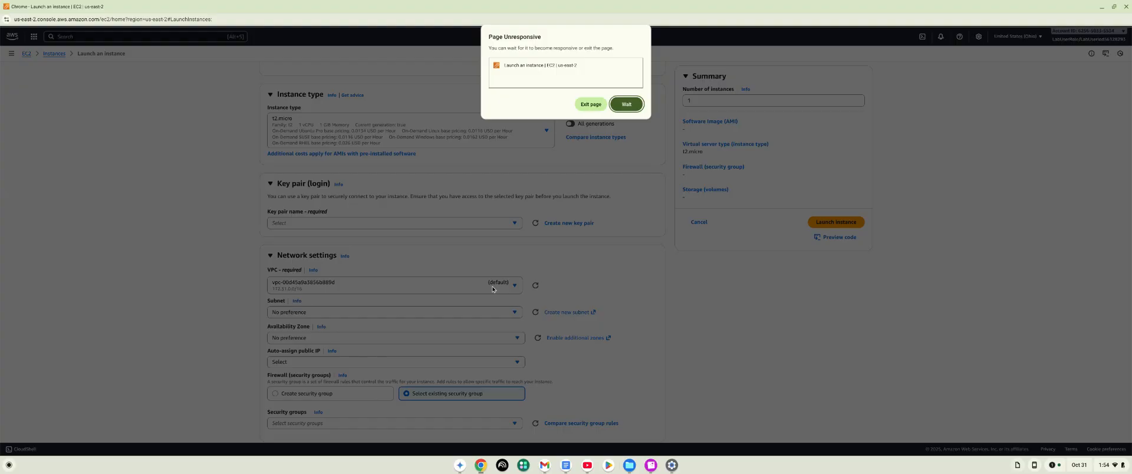
click(627, 109)
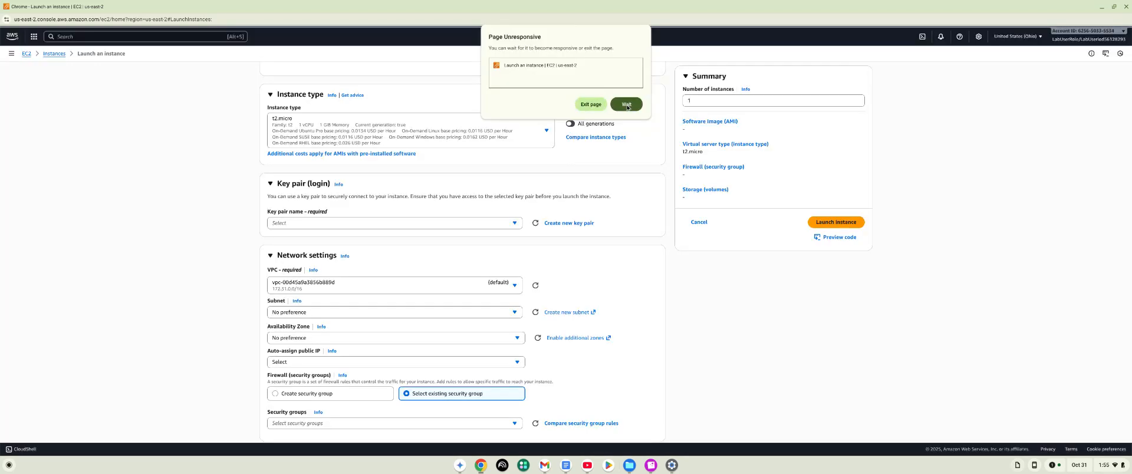
click(626, 108)
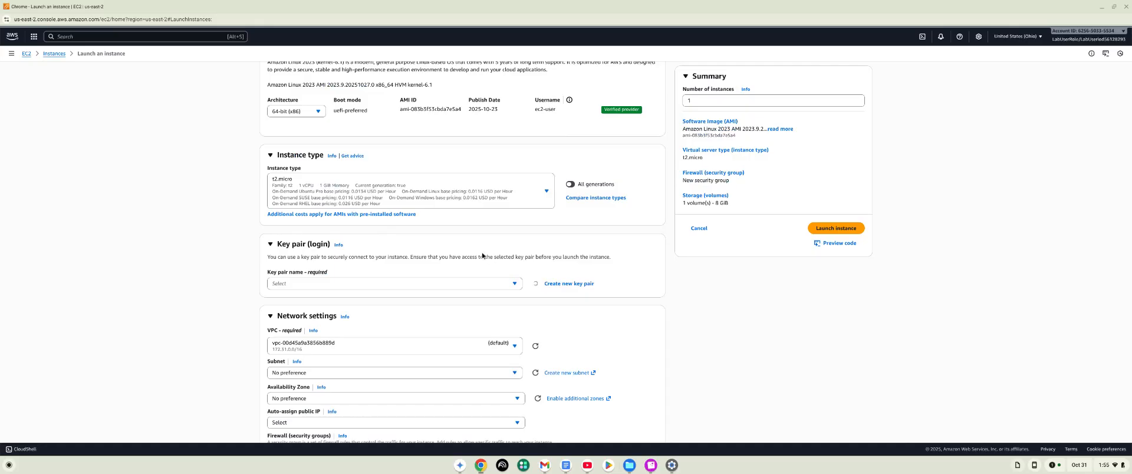
scroll(515, 347, down, 1)
click(515, 347)
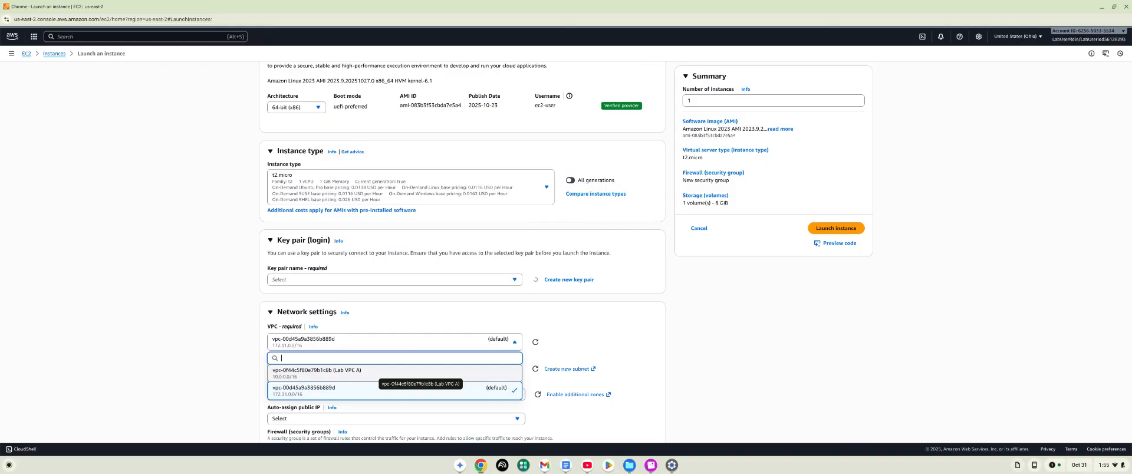
click(434, 372)
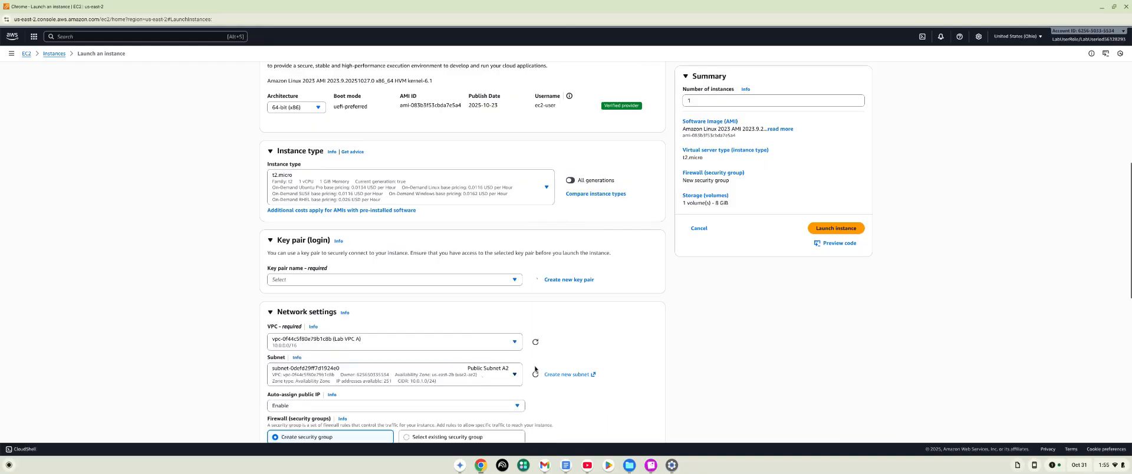
Step: Keep public IP auto-assignment enabled and assign the existing security group WebServerSG-56128293 to the Web Server
scroll(536, 370, down, 1)
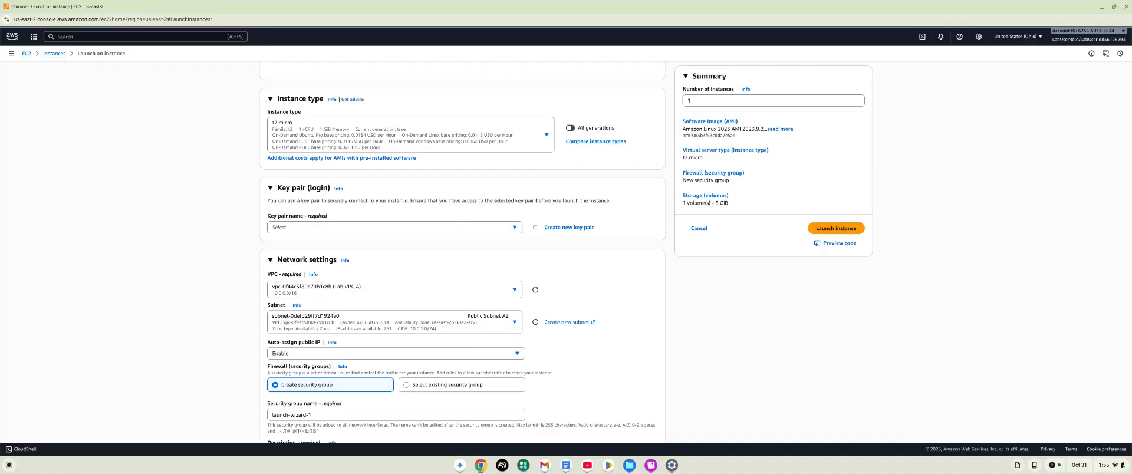
scroll(411, 395, down, 2)
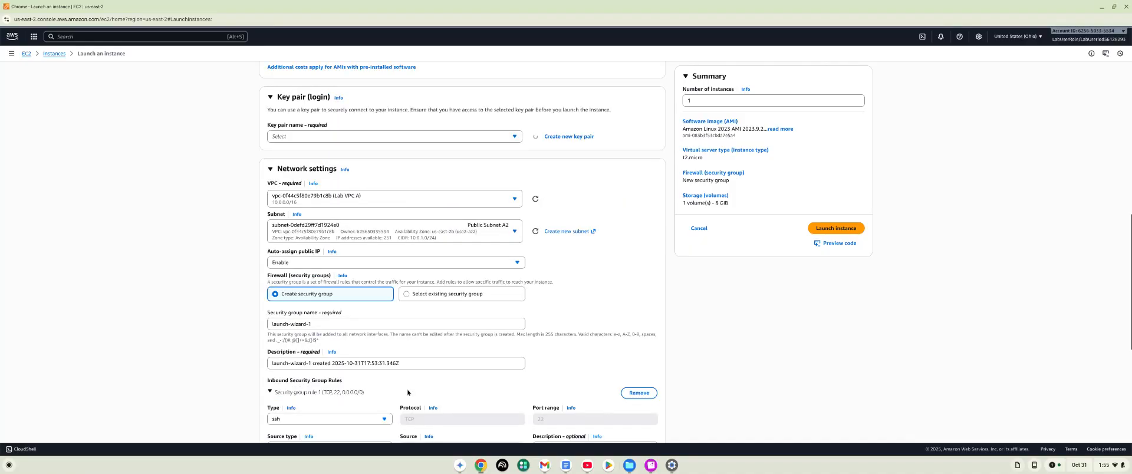
click(392, 262)
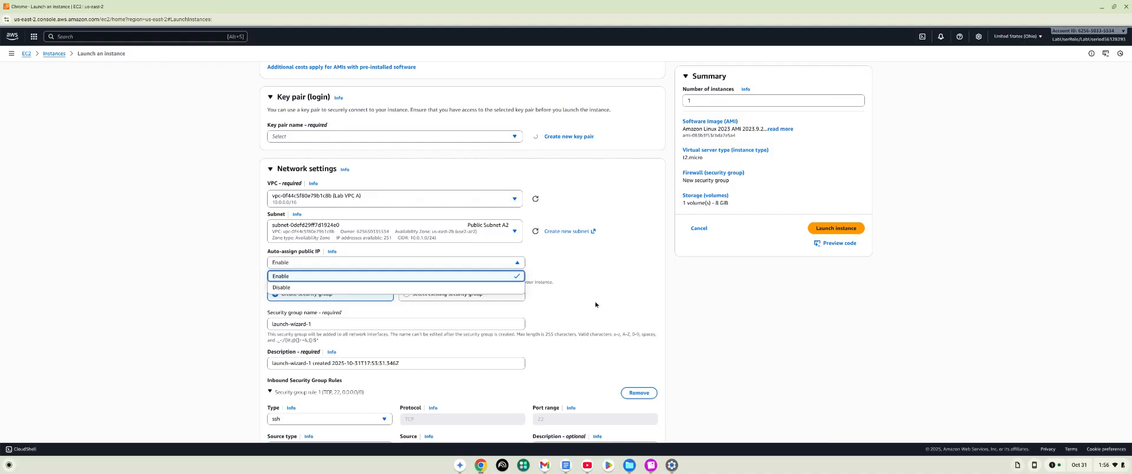
click(408, 299)
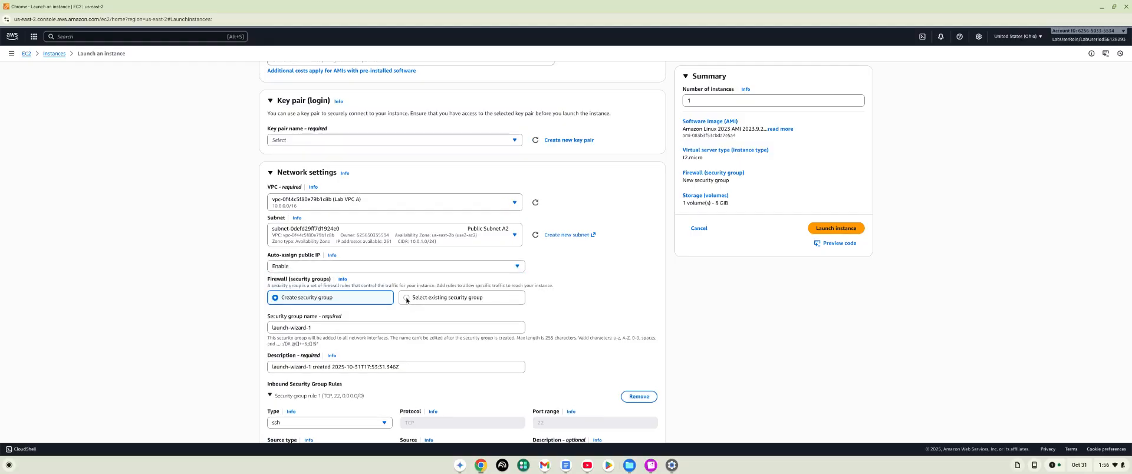
click(407, 300)
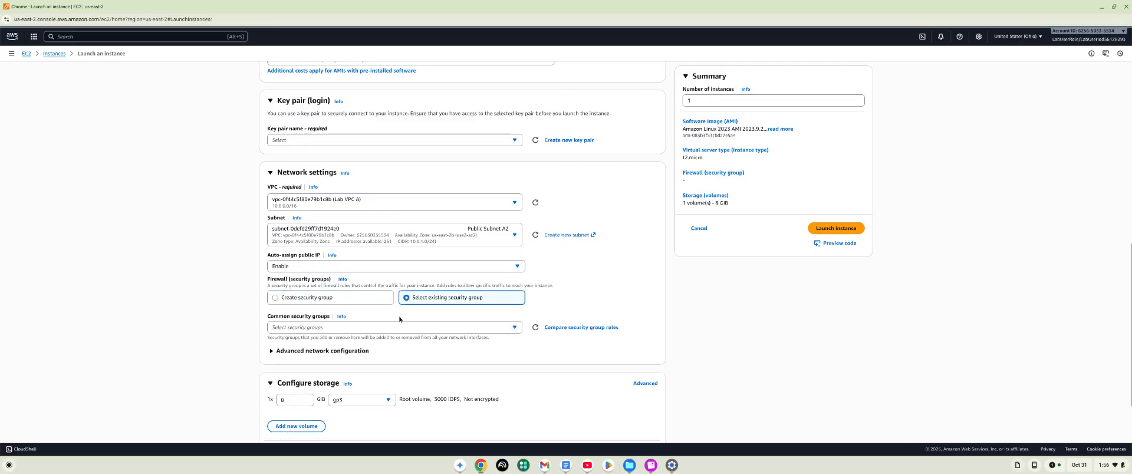
click(395, 331)
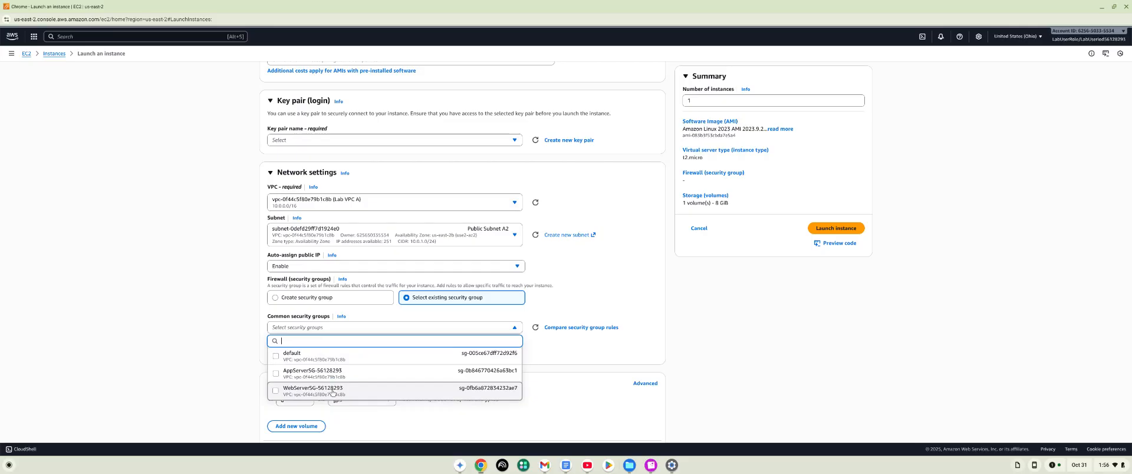
click(332, 393)
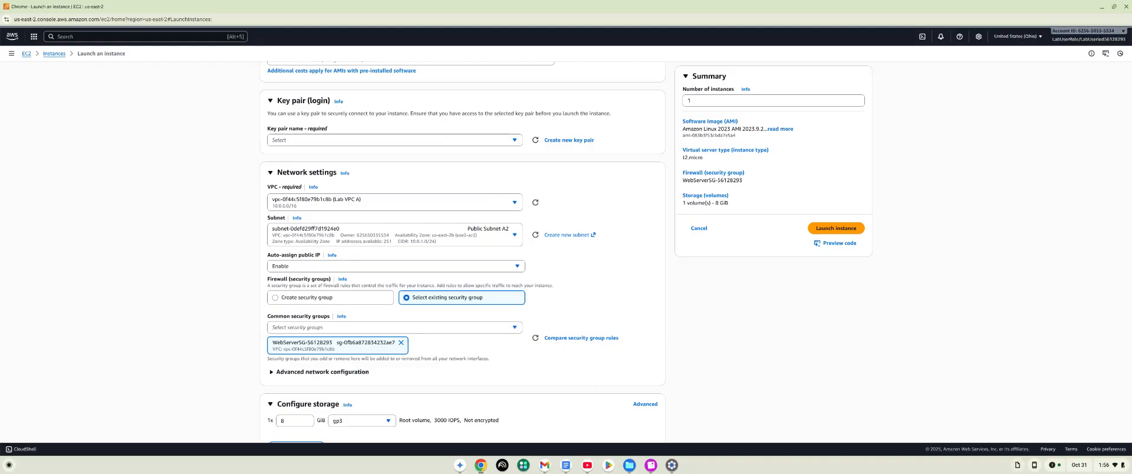
scroll(273, 269, down, 2)
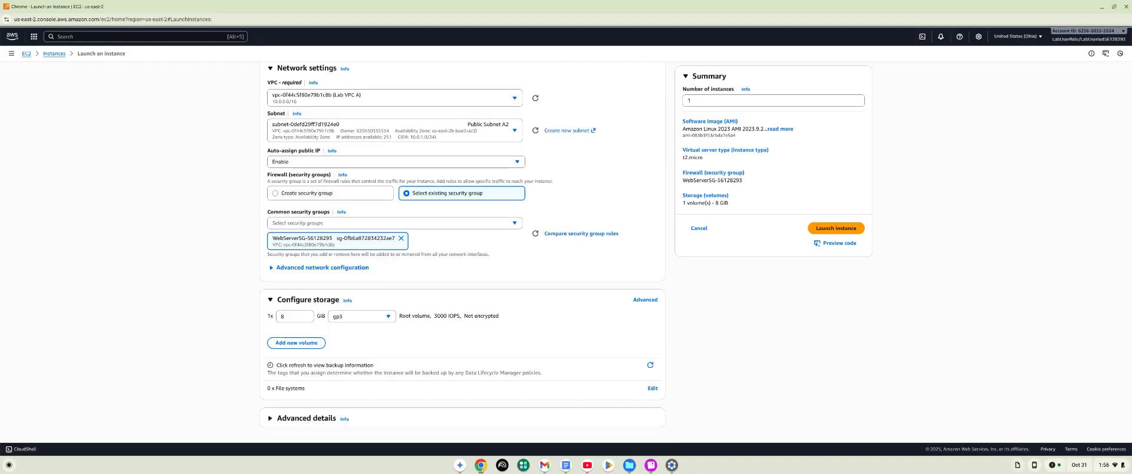
click(273, 268)
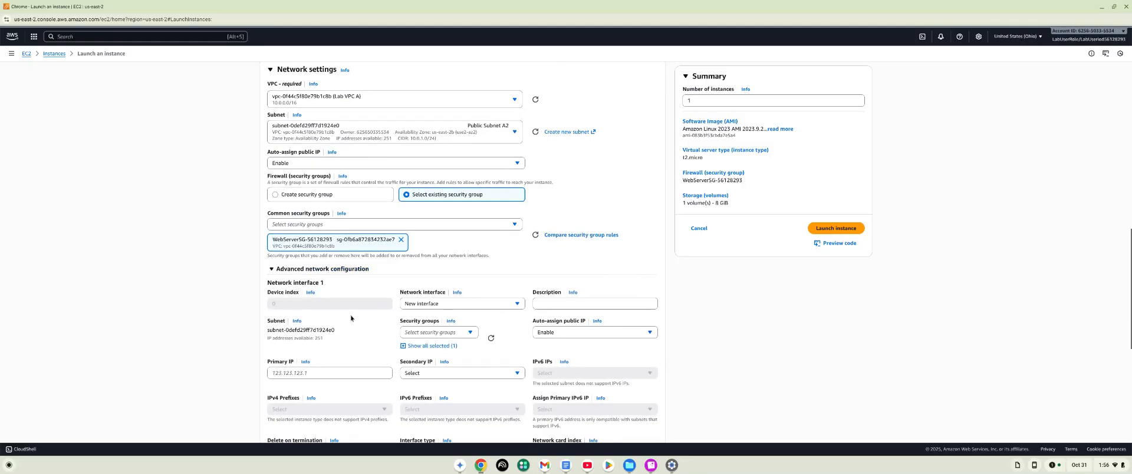
scroll(350, 319, down, 1)
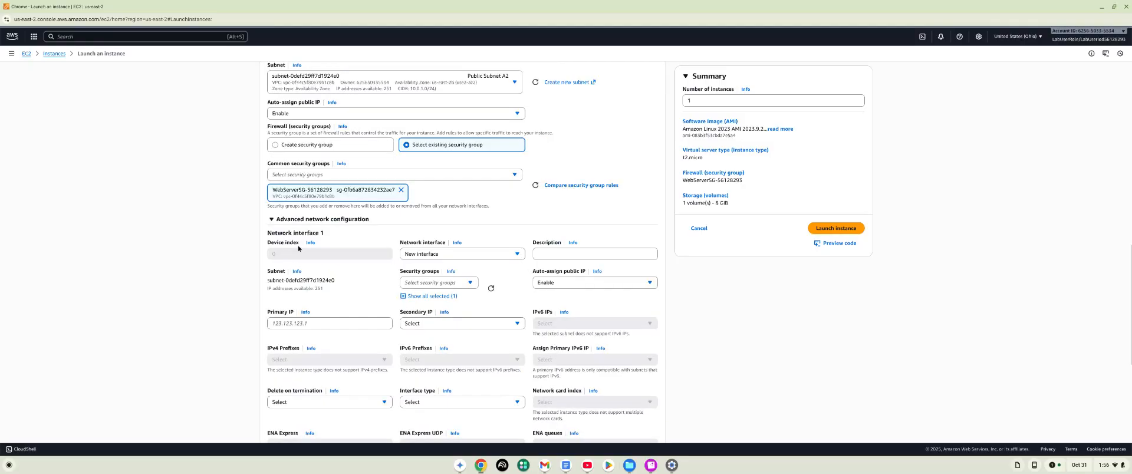
click(272, 220)
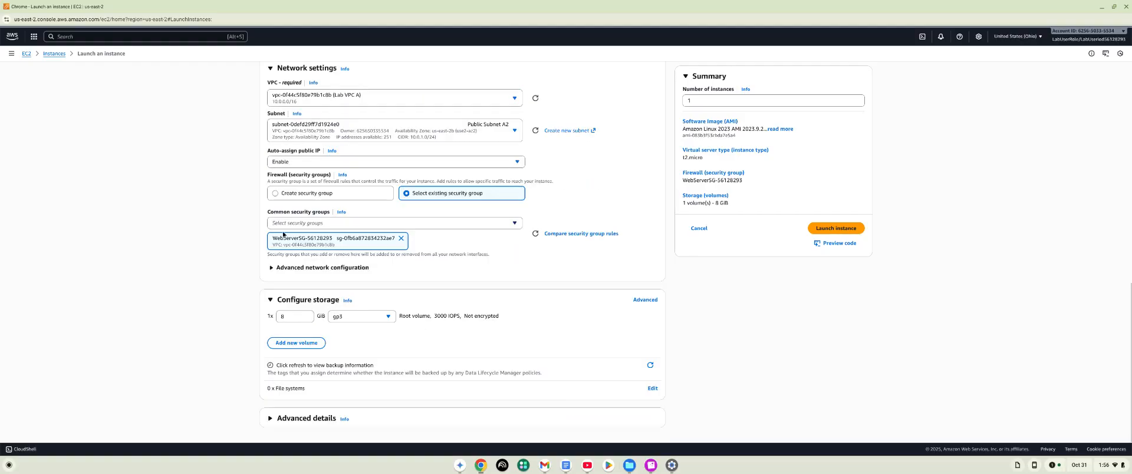
Step: In the Web Server's advanced details, set the metadata version to V1 and V2 (token optional)
click(270, 418)
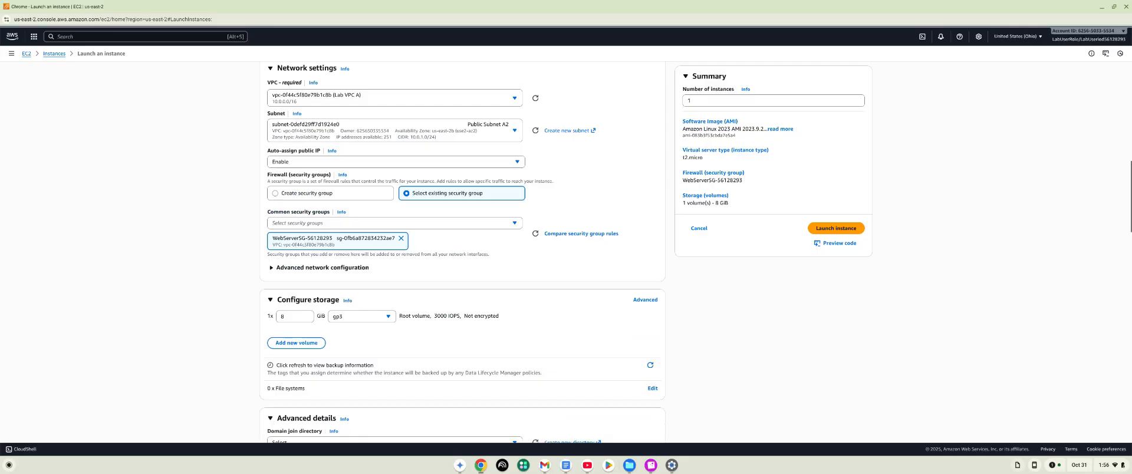
scroll(298, 406, down, 2)
scroll(298, 406, down, 8)
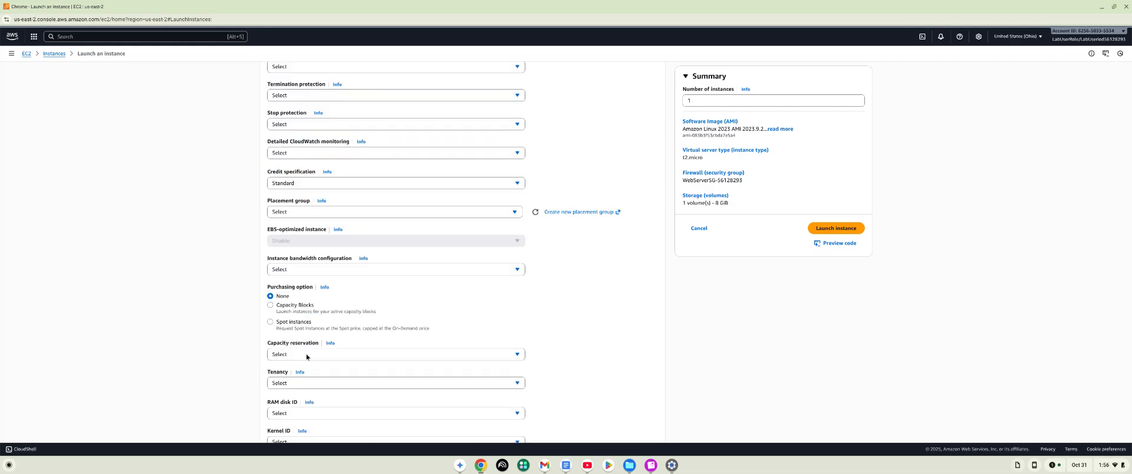
scroll(307, 357, down, 6)
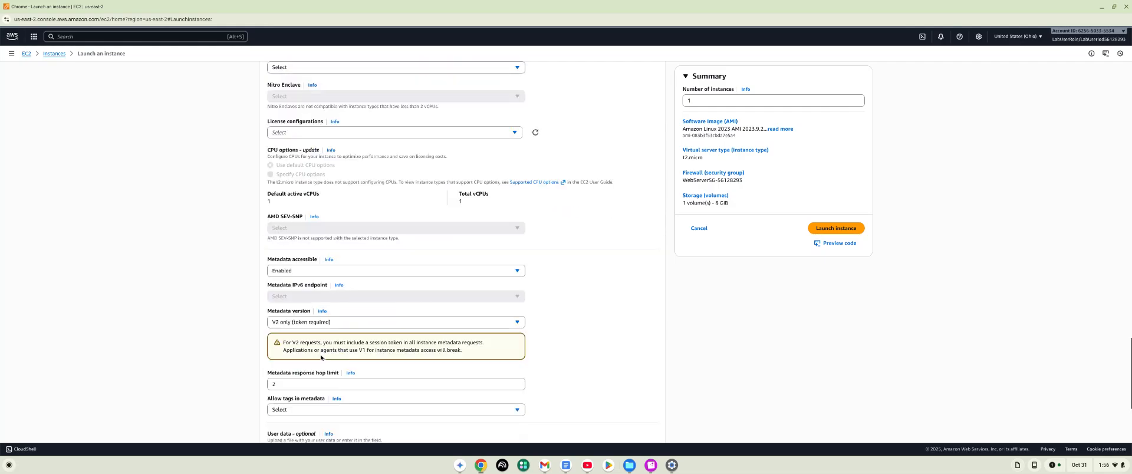
scroll(321, 357, down, 1)
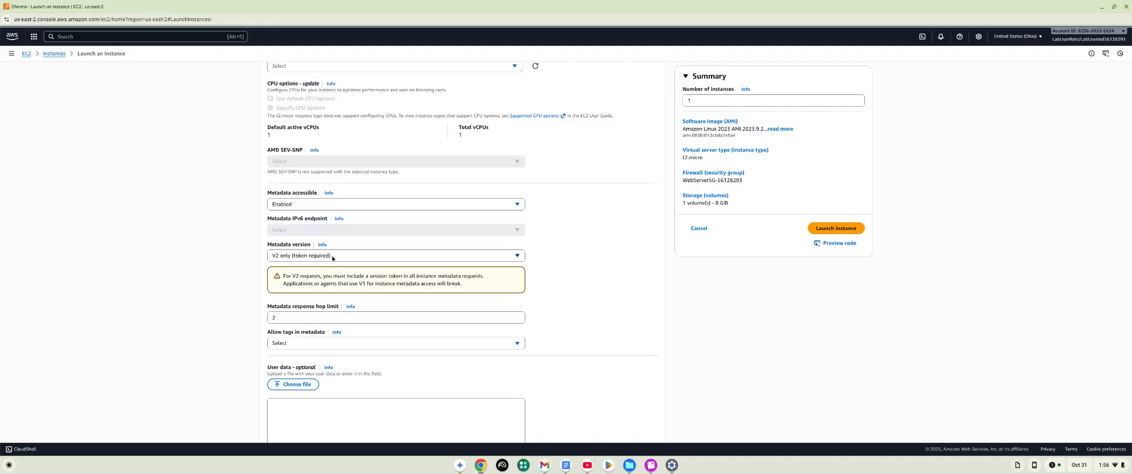
click(333, 256)
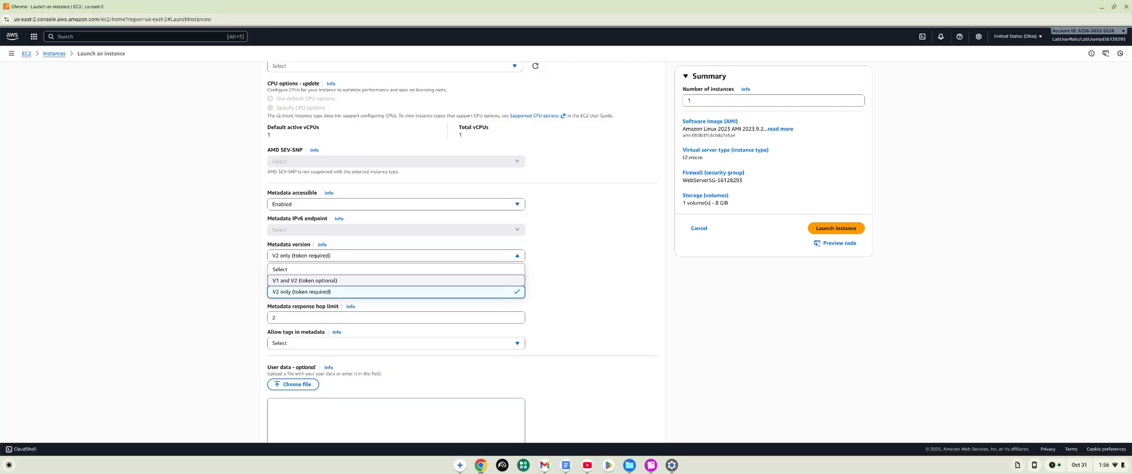
click(307, 280)
Step: Paste the copied bash script that installs stress, httpd and php into the Web Server's user data
click(338, 401)
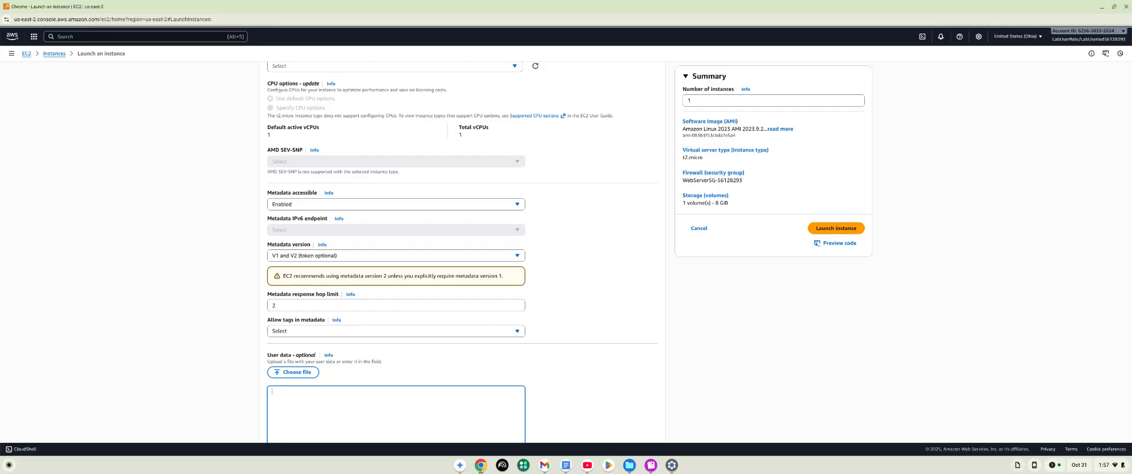
key(alt+Tab)
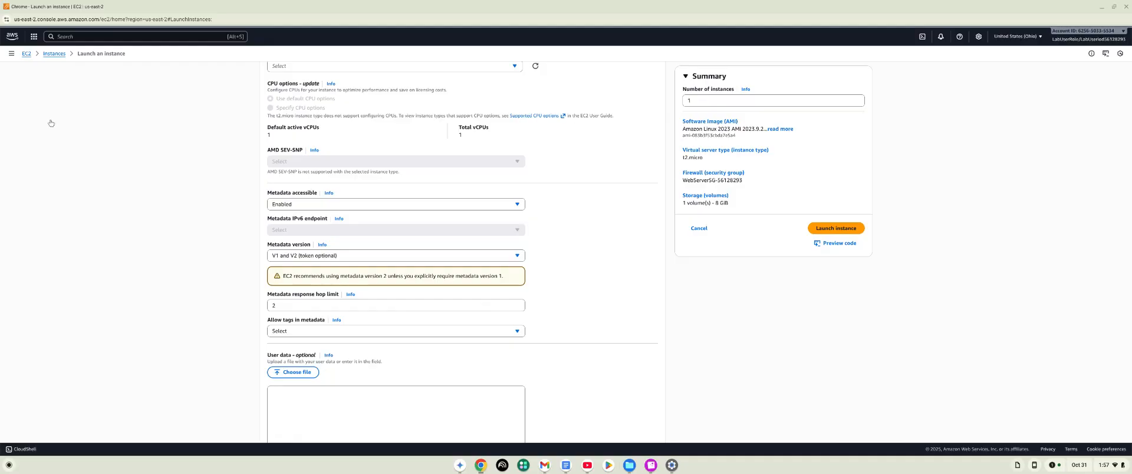
click(307, 400)
right_click(306, 400)
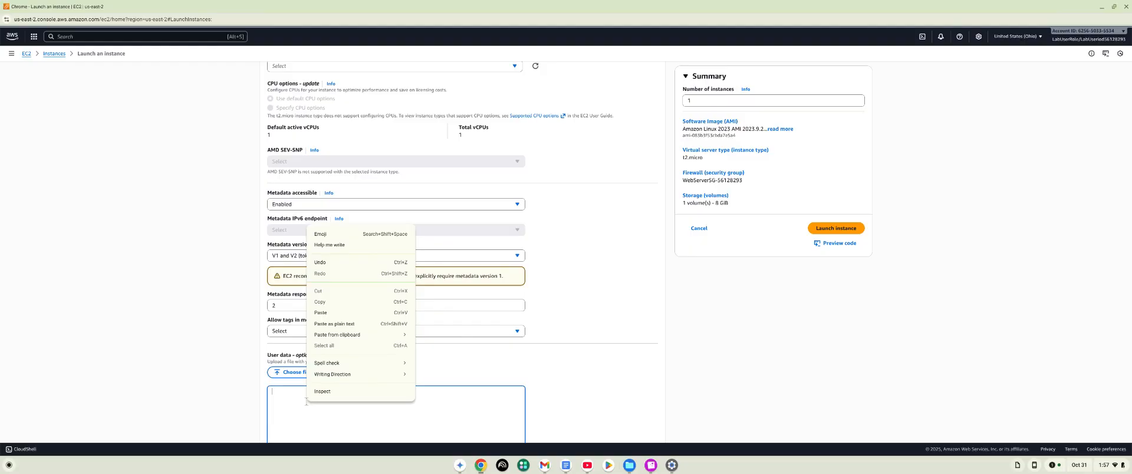
click(313, 313)
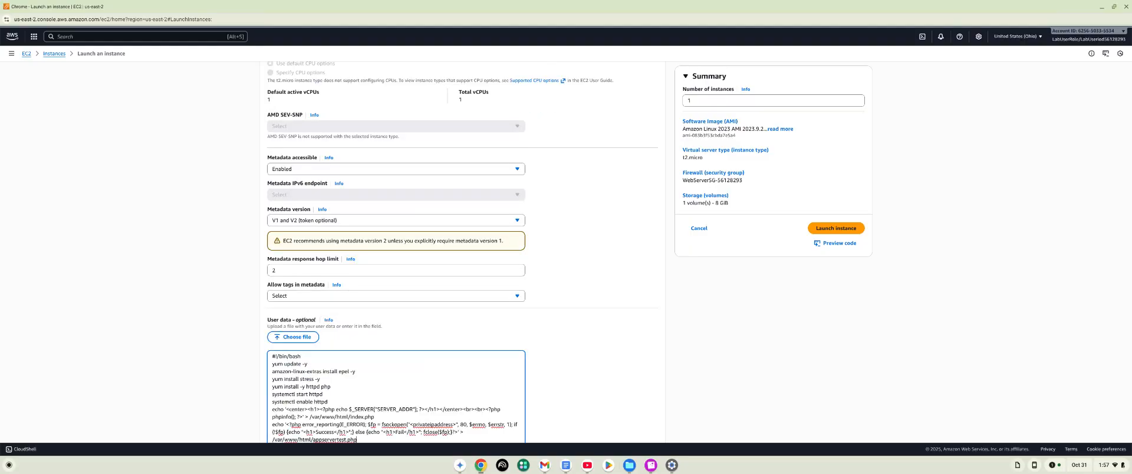
Step: Review the user data script and launch the Web Server instance, proceeding without a key pair
scroll(378, 272, up, 1)
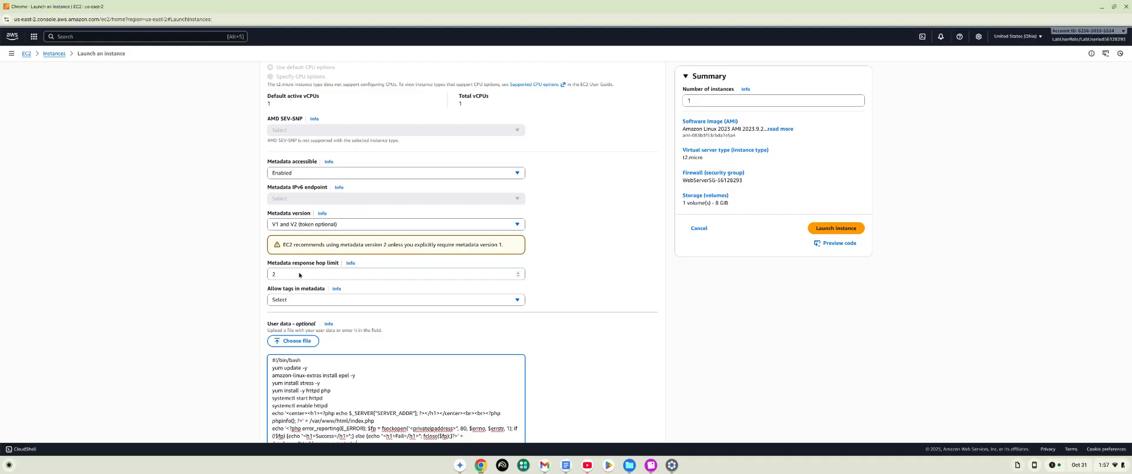
scroll(407, 406, down, 1)
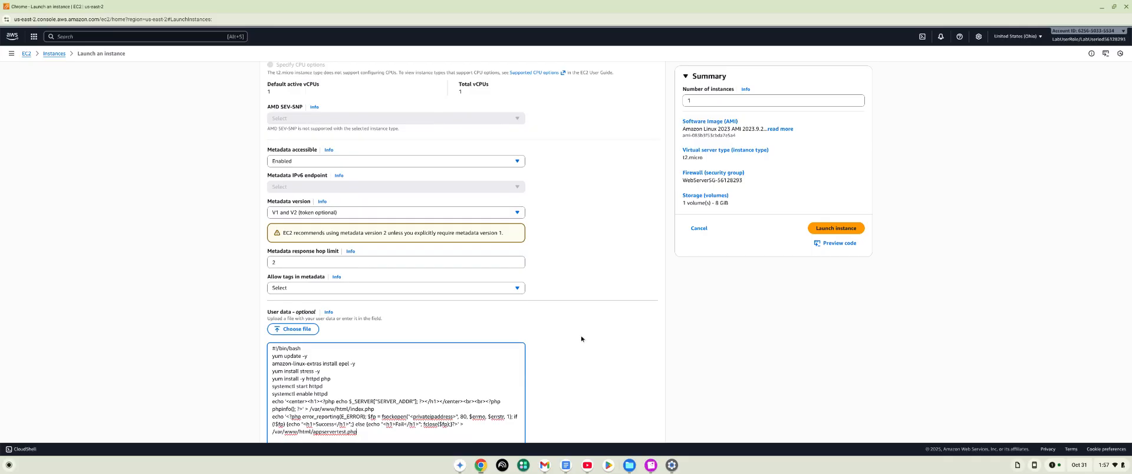
scroll(580, 339, down, 2)
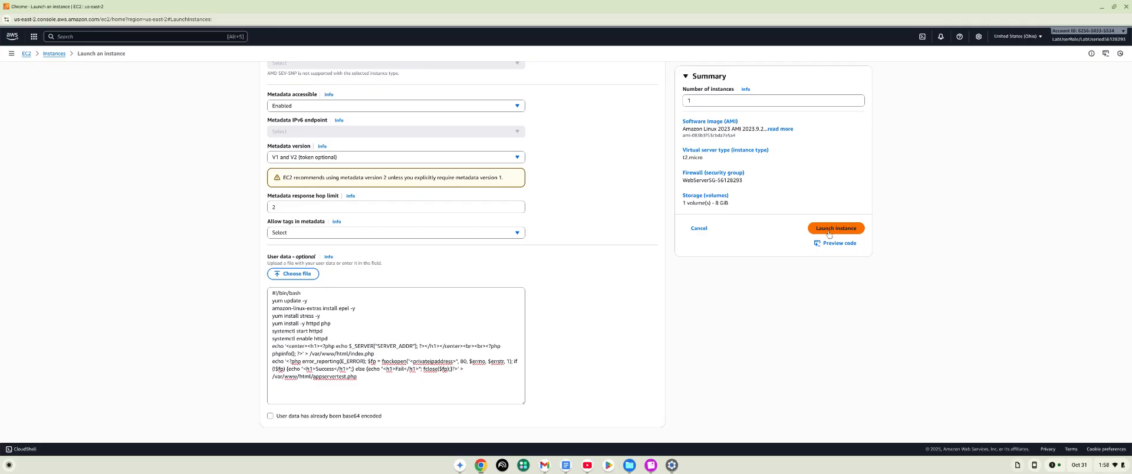
click(829, 234)
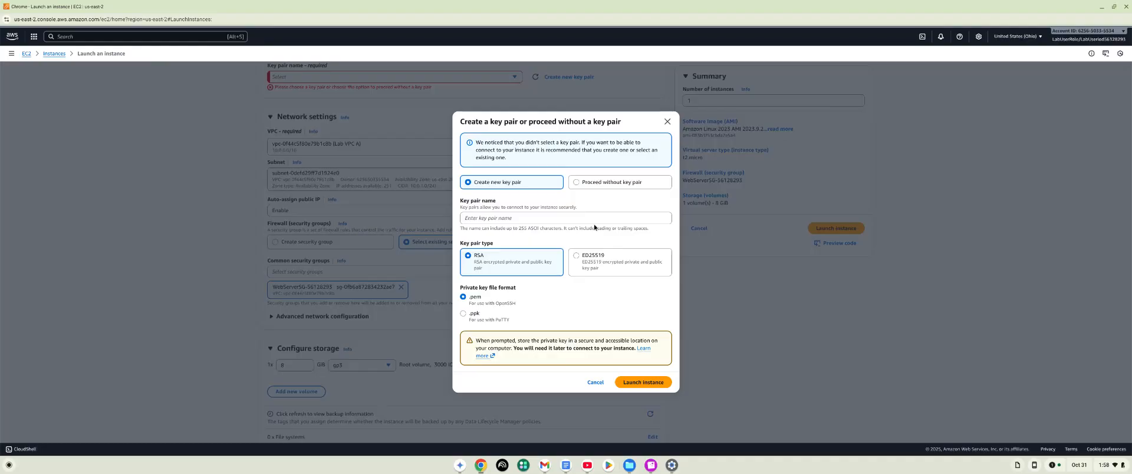
click(576, 184)
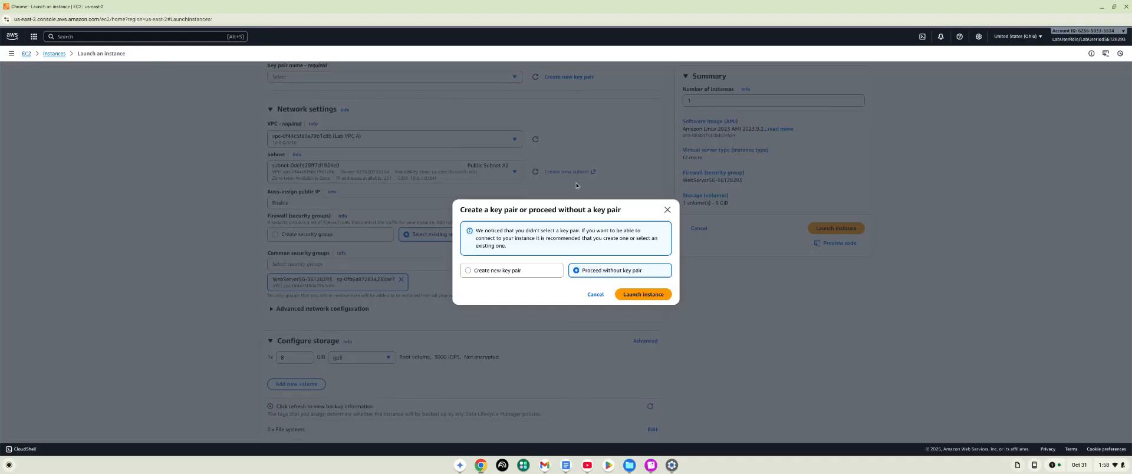
click(637, 298)
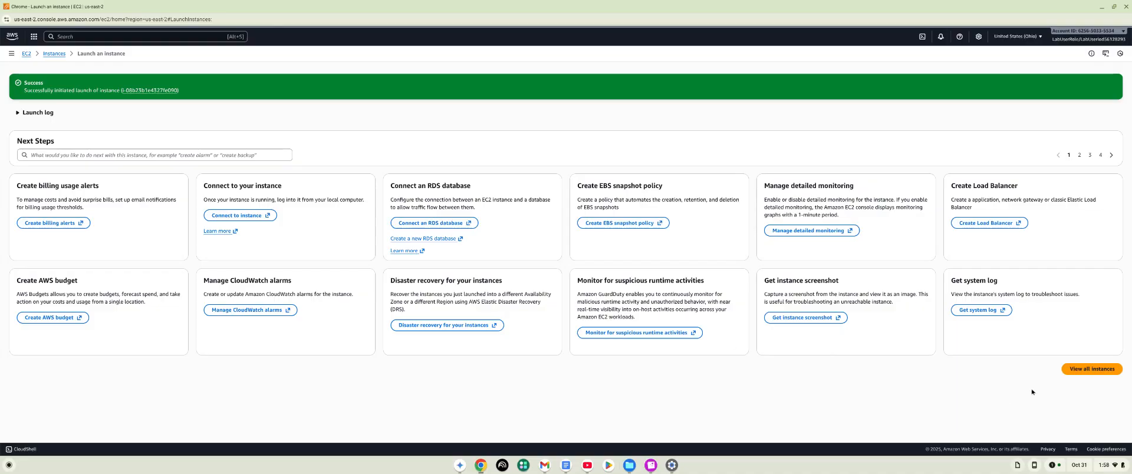
Step: Show all EC2 instances and reload the page to update the list
click(1087, 372)
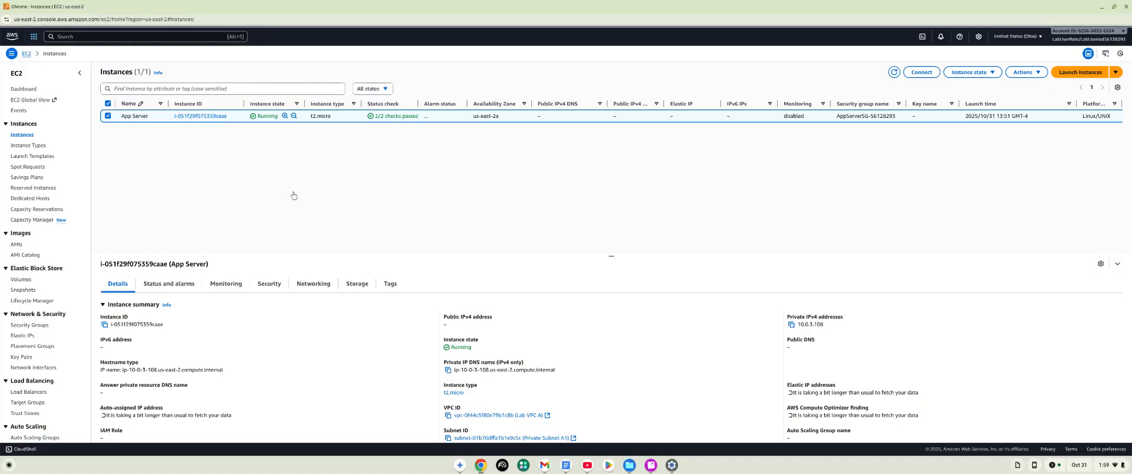
right_click(527, 329)
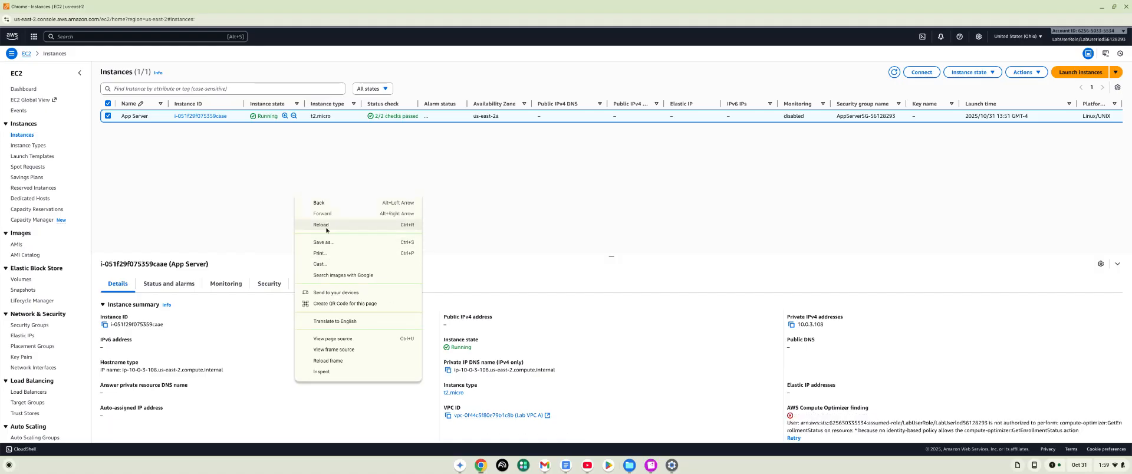
click(327, 229)
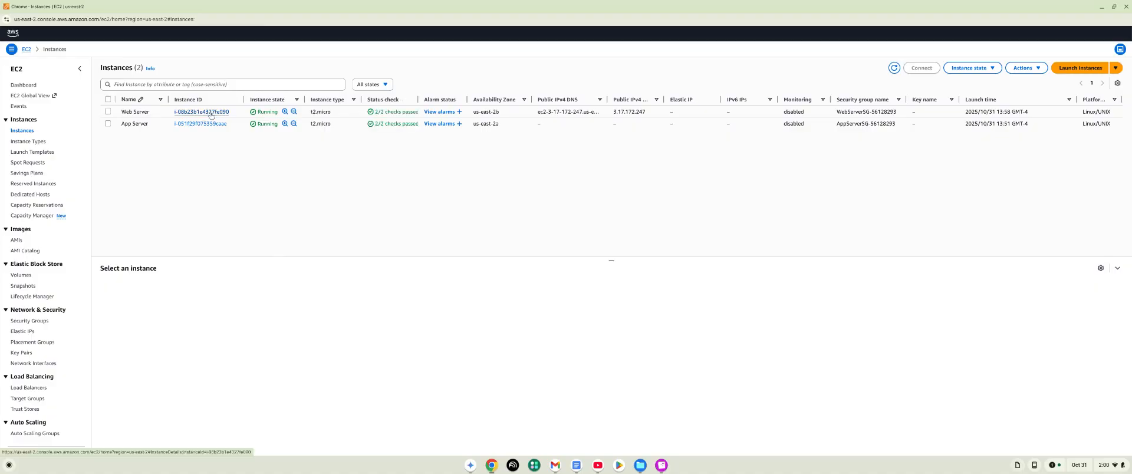
Step: Connect to the Web Server through EC2 Instance Connect using its public IP, waiting for the session page if it becomes unresponsive
click(211, 113)
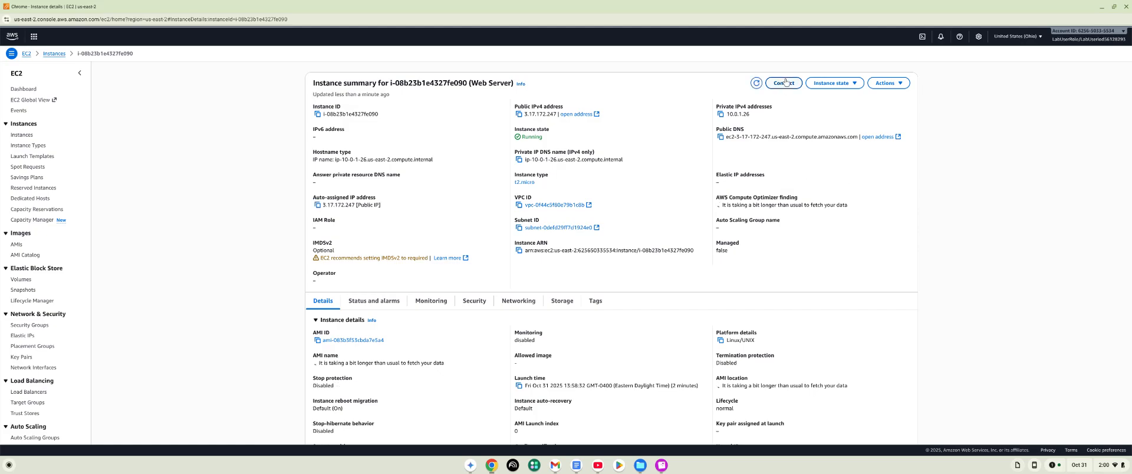
click(784, 83)
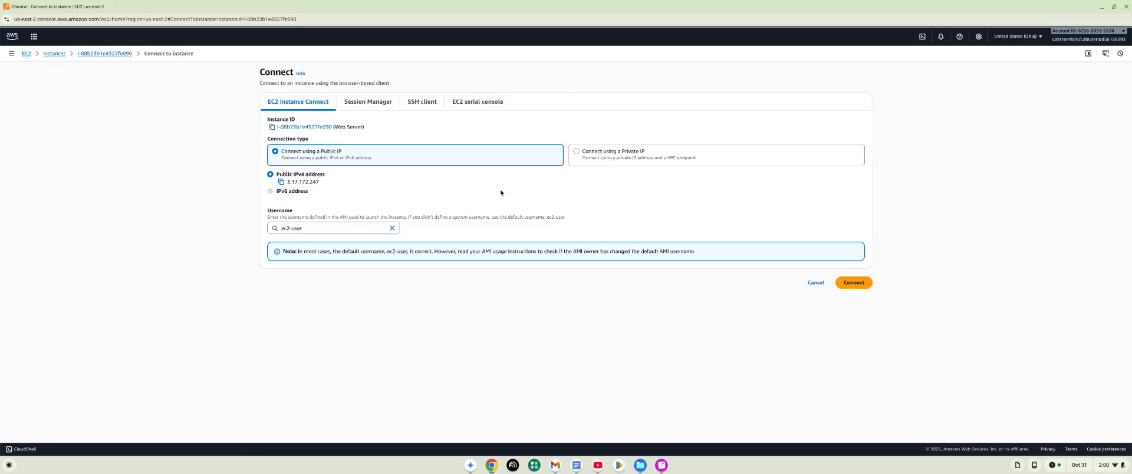
click(853, 283)
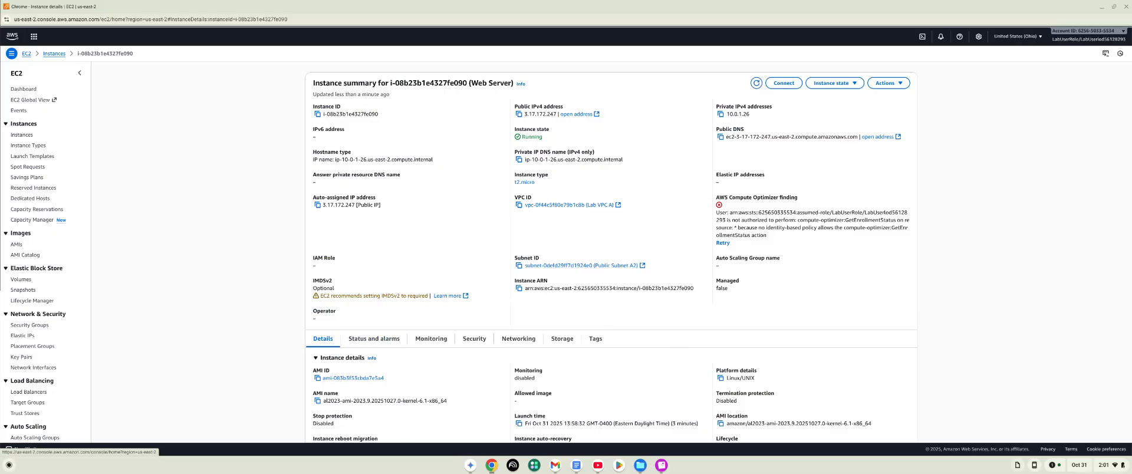
drag(0, 22, 471, 22)
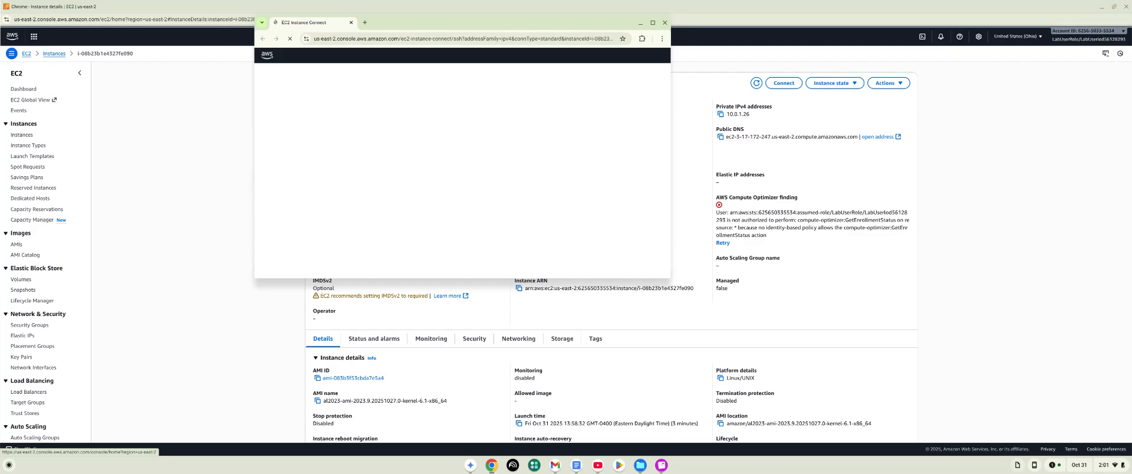
click(876, 138)
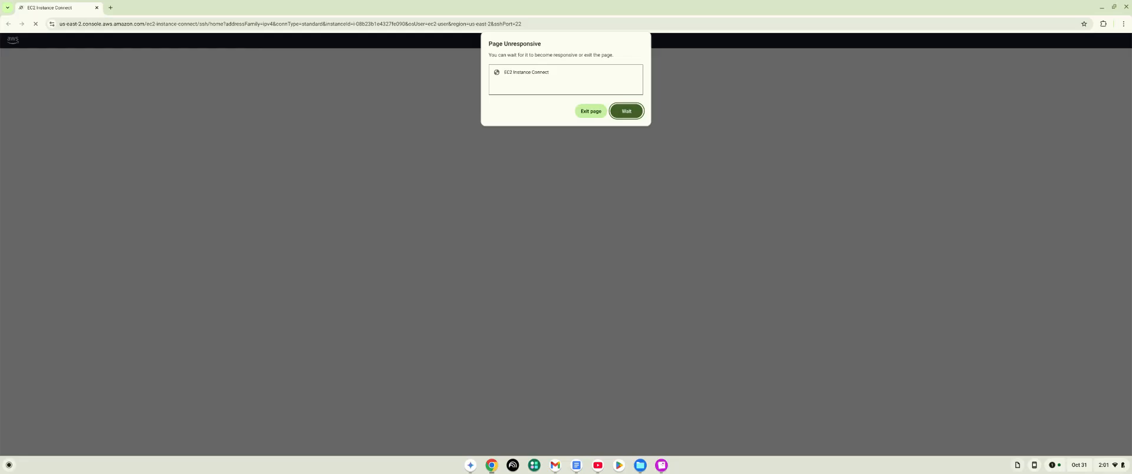
click(626, 112)
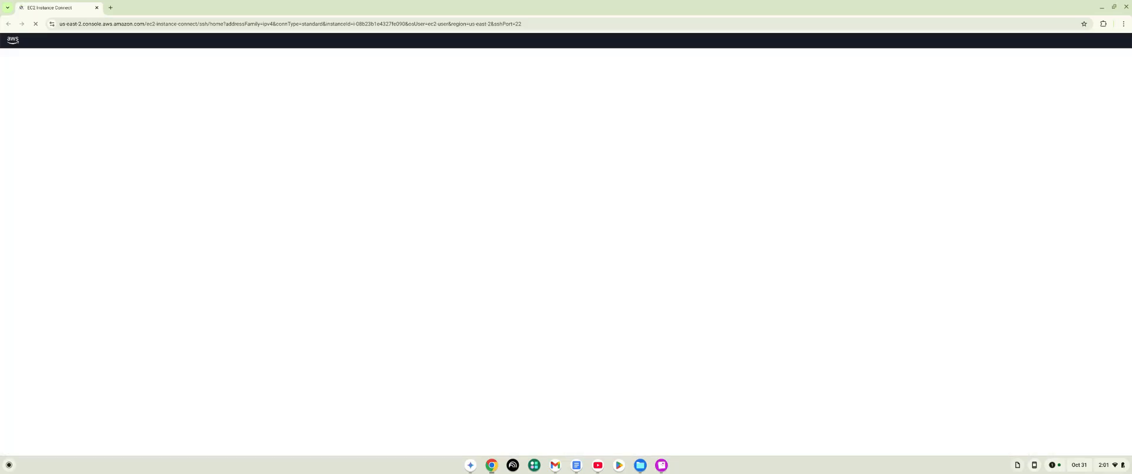